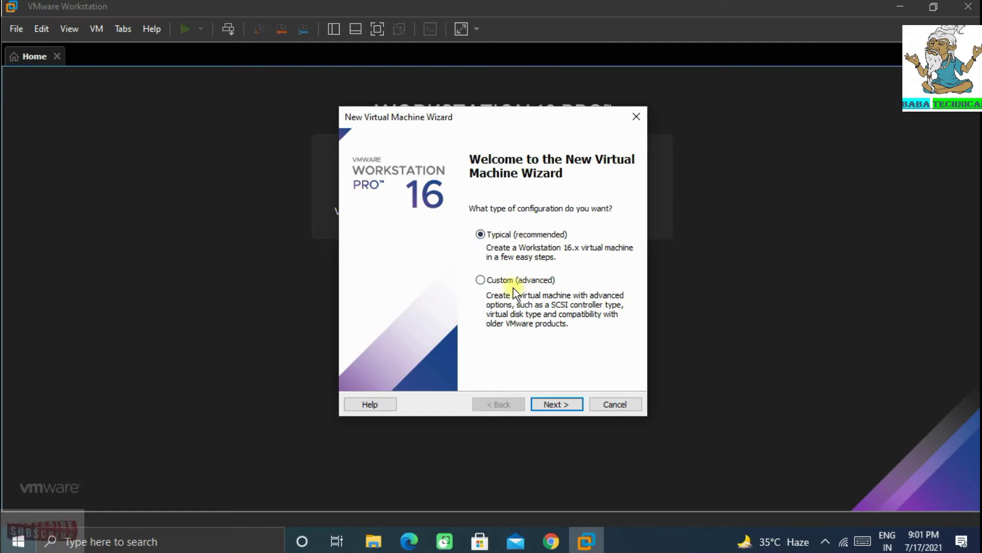
- Choose a Typical setup with the OS installed later and Windows 10 x64 as the guest version
click(558, 404)
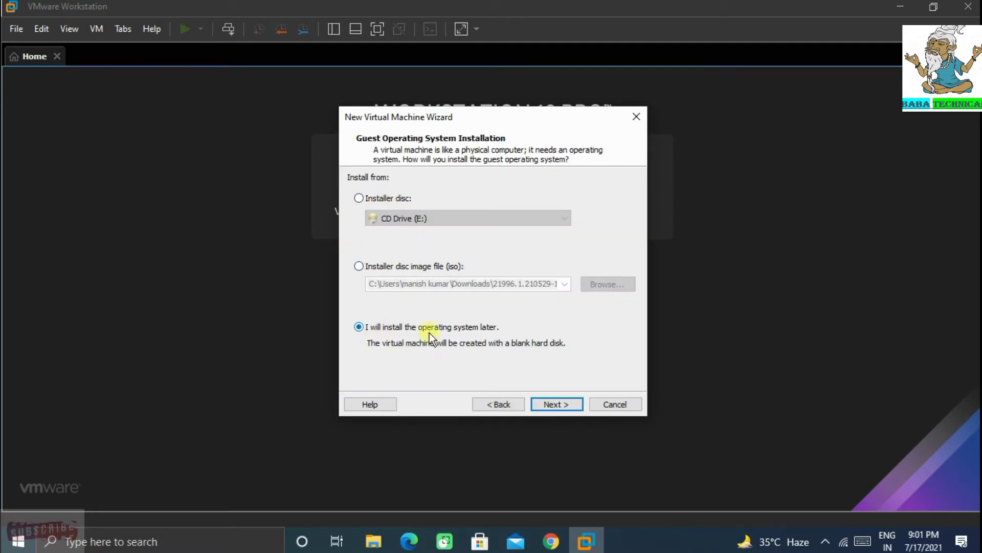
click(550, 403)
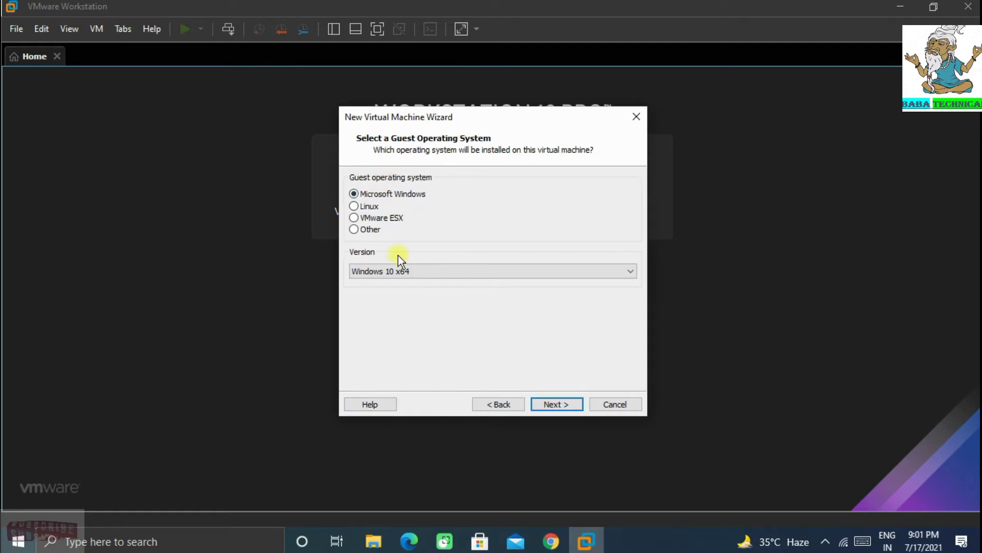
click(413, 268)
click(364, 299)
click(413, 273)
click(442, 8)
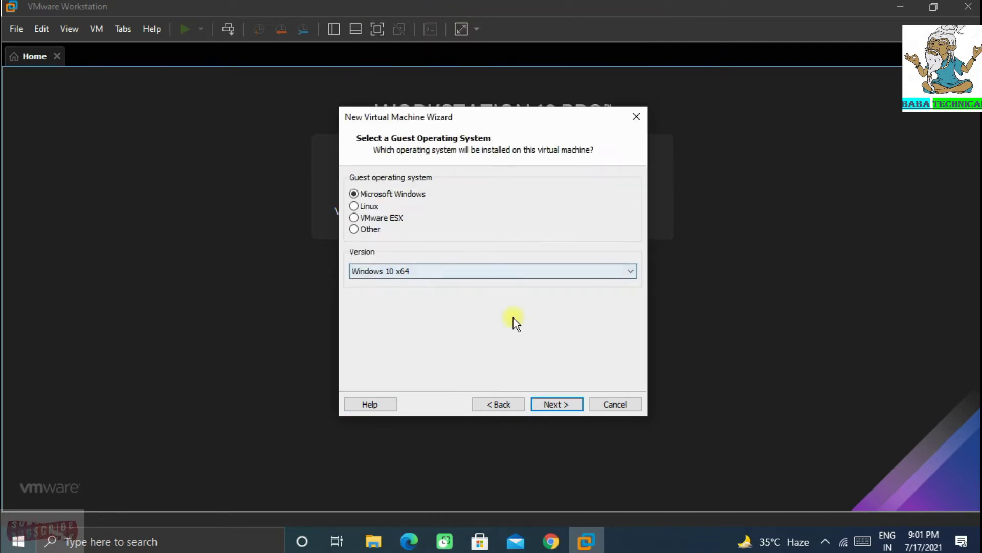
click(564, 401)
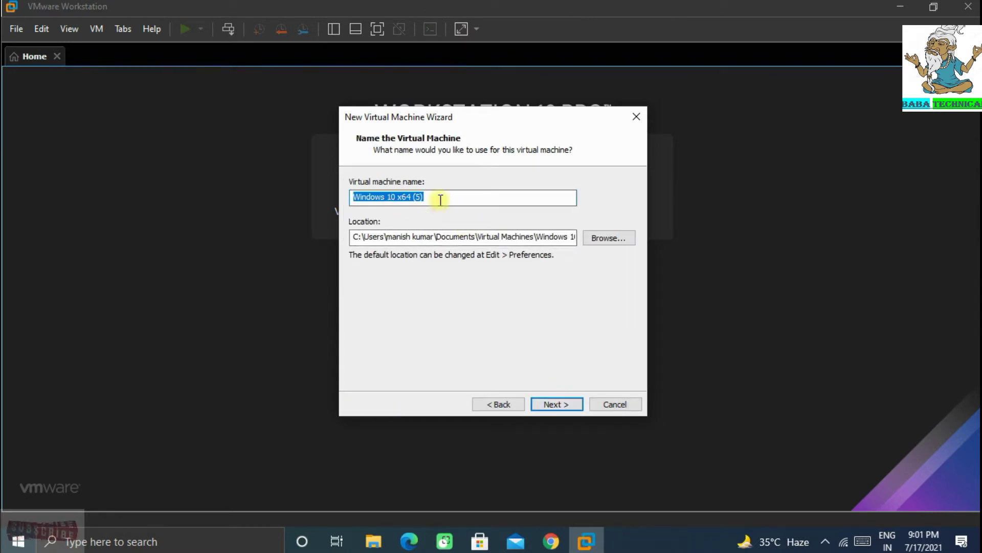
- Name the VM 'Windows 11', give it a 40 GB disk, and open Customize Hardware
click(441, 201)
key(BackSpace)
key(BackSpace)
key(BackSpace)
key(BackSpace)
key(BackSpace)
key(BackSpace)
key(BackSpace)
key(BackSpace)
key(BackSpace)
key(BackSpace)
text(11)
click(555, 404)
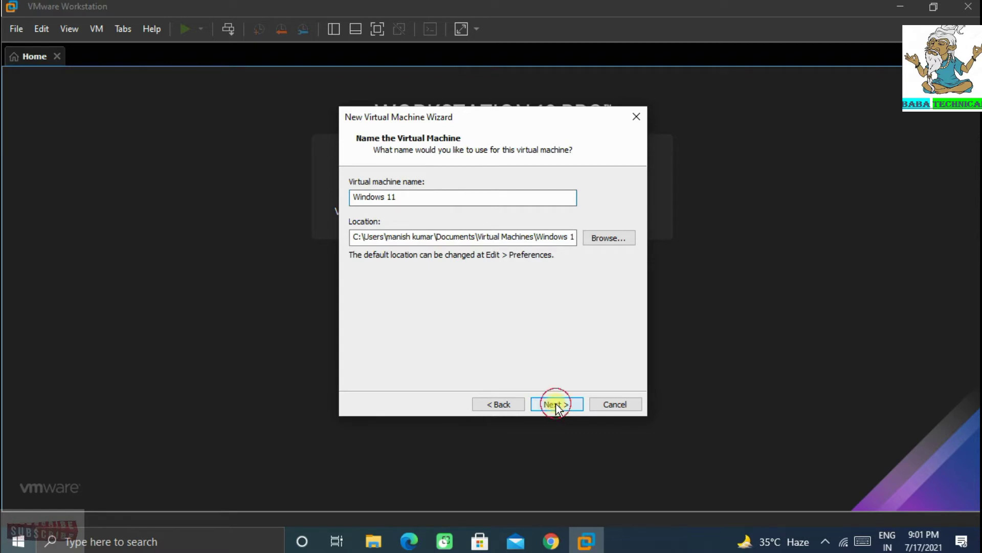
text(40)
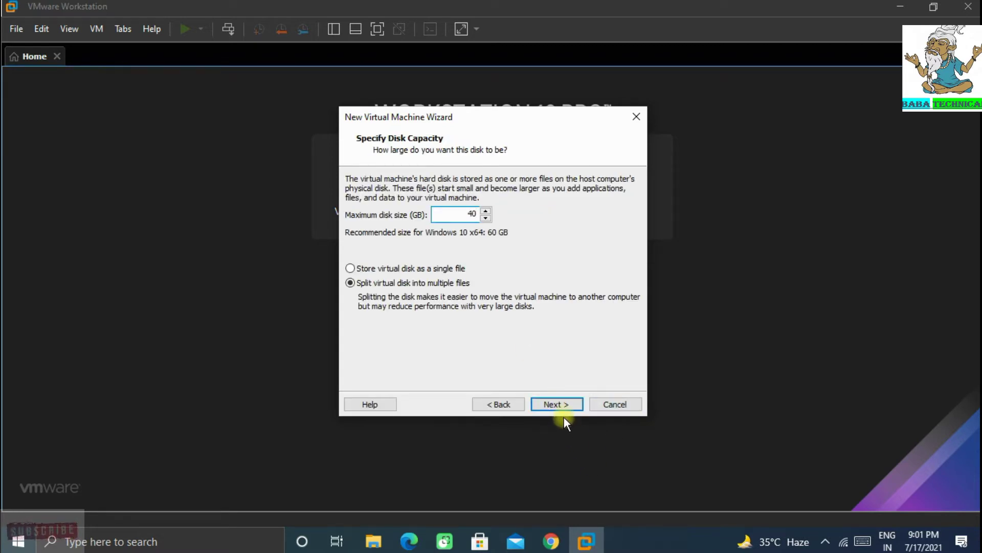
click(558, 406)
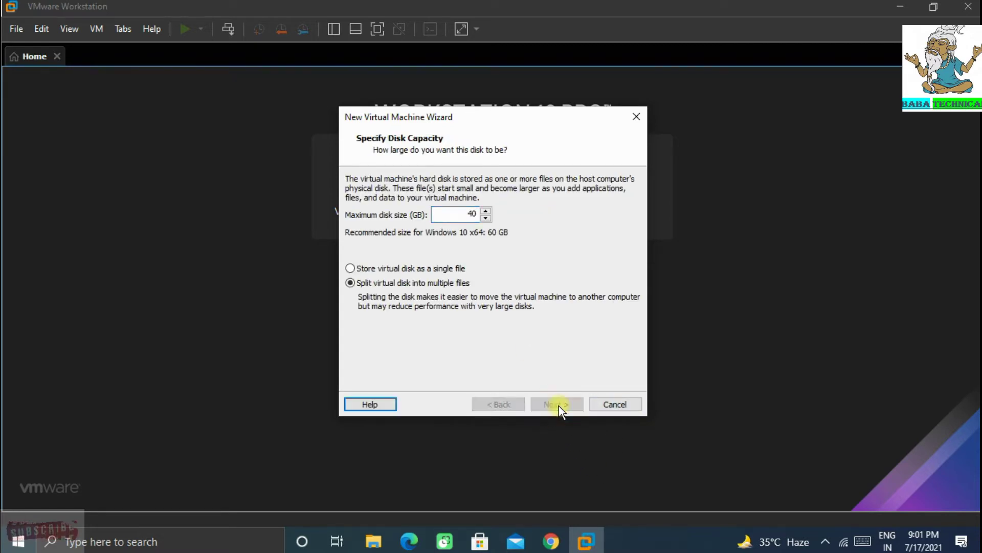
click(401, 323)
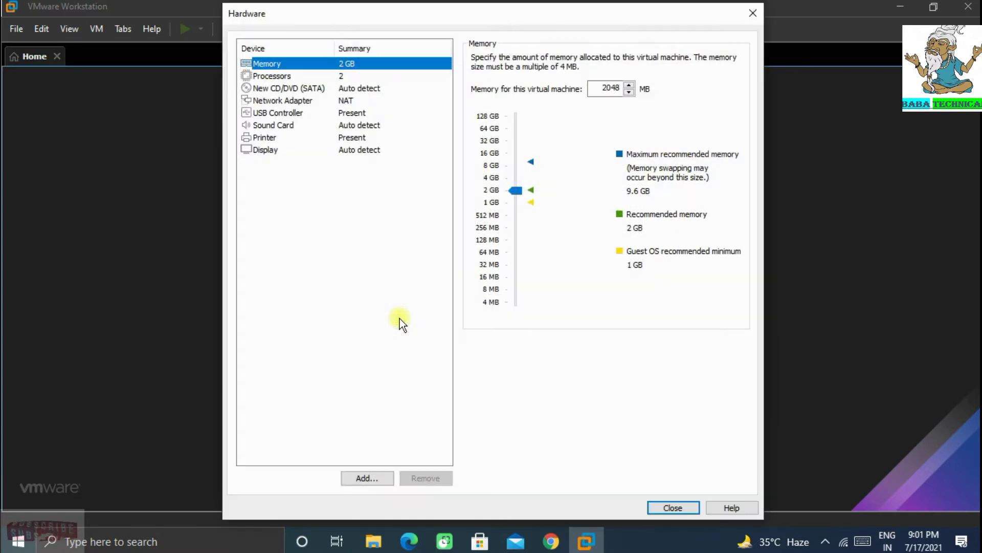
- Give the VM 4 GB of memory and 4 cores per processor
click(515, 180)
click(351, 79)
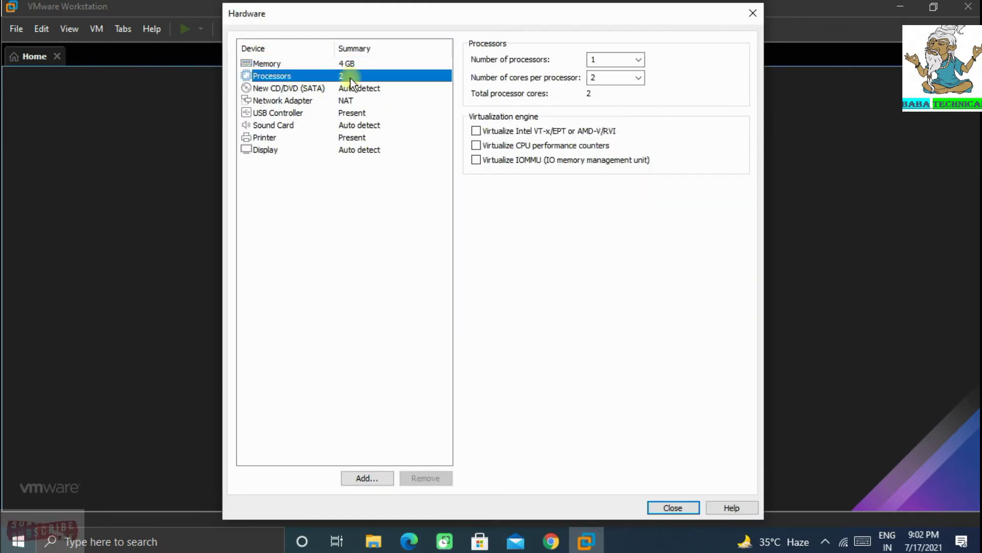
click(638, 79)
click(617, 115)
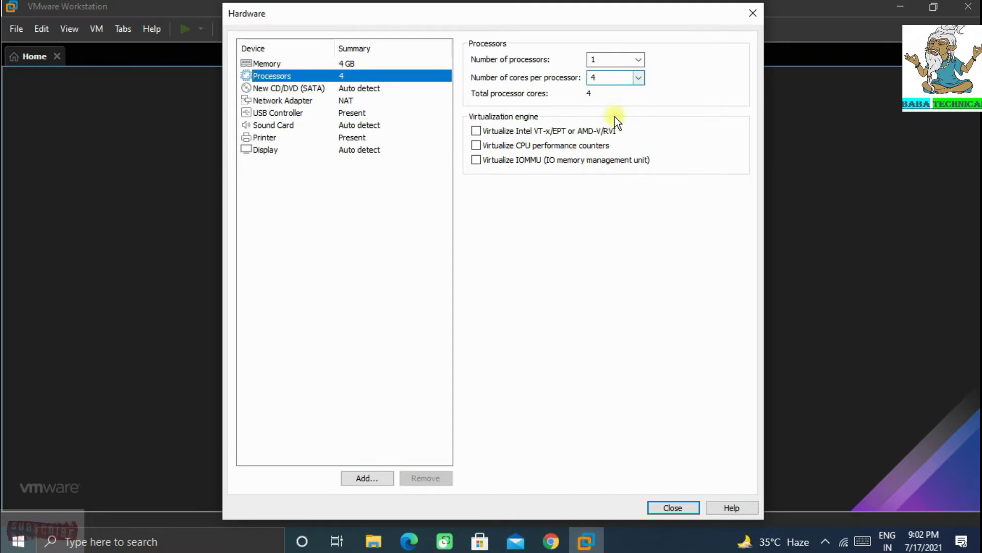
- Attach the Windows 11 ISO from Downloads to the CD/DVD drive
click(363, 89)
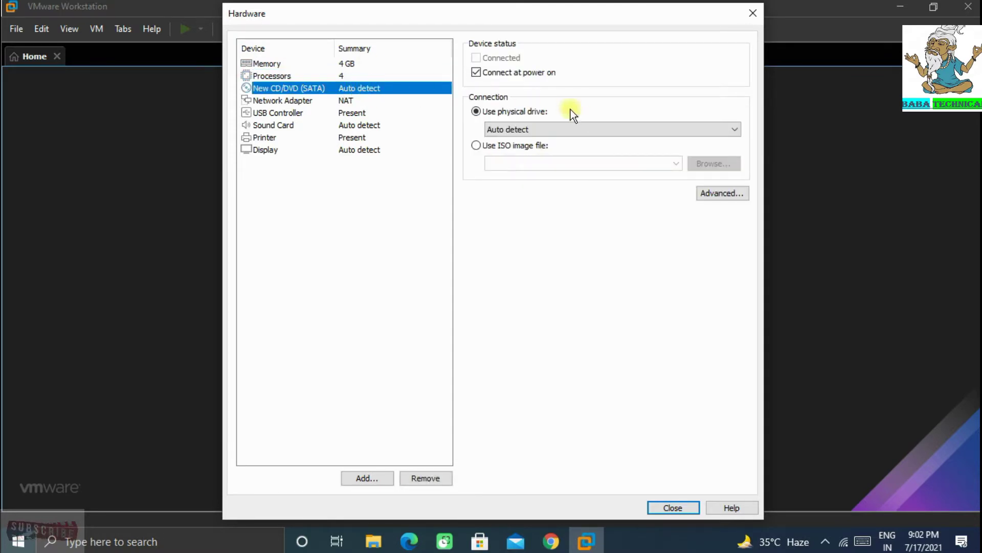
click(503, 146)
click(722, 167)
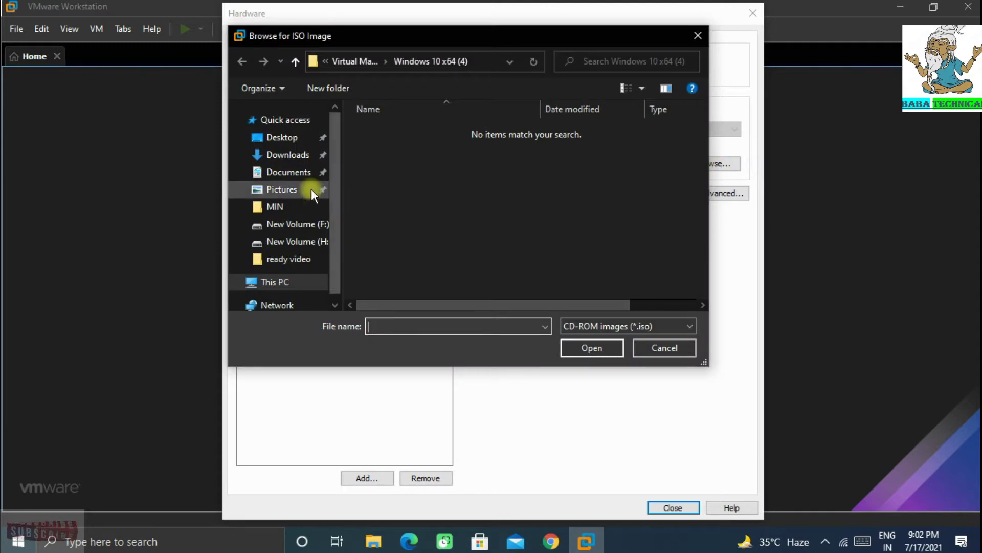
click(287, 155)
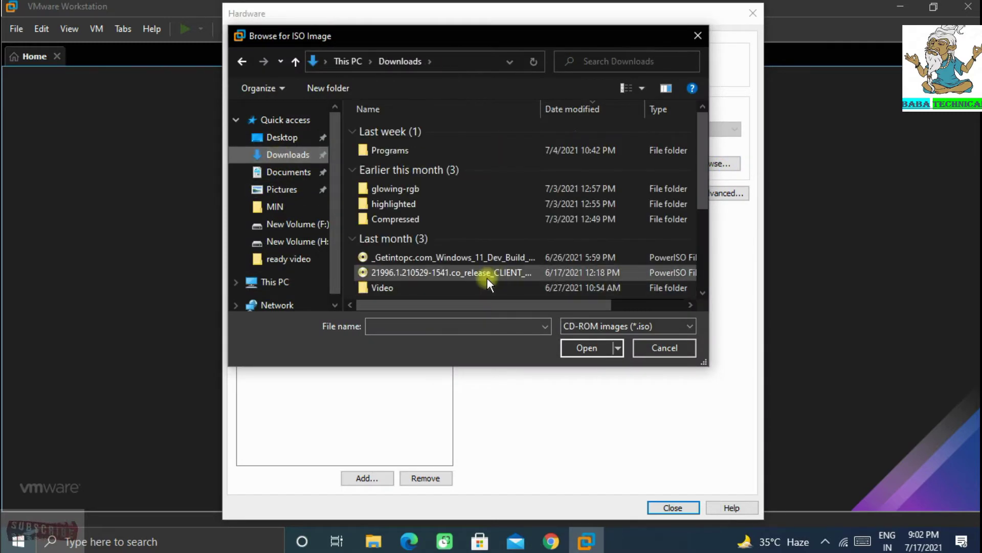
click(463, 257)
click(587, 348)
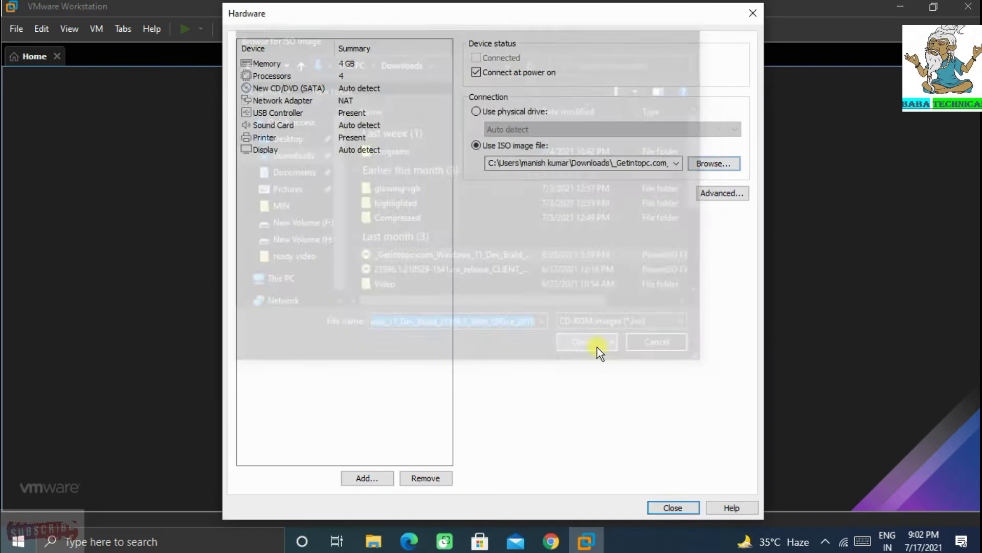
- Set the network adapter to Bridged, close the hardware settings and finish creating the VM
click(385, 103)
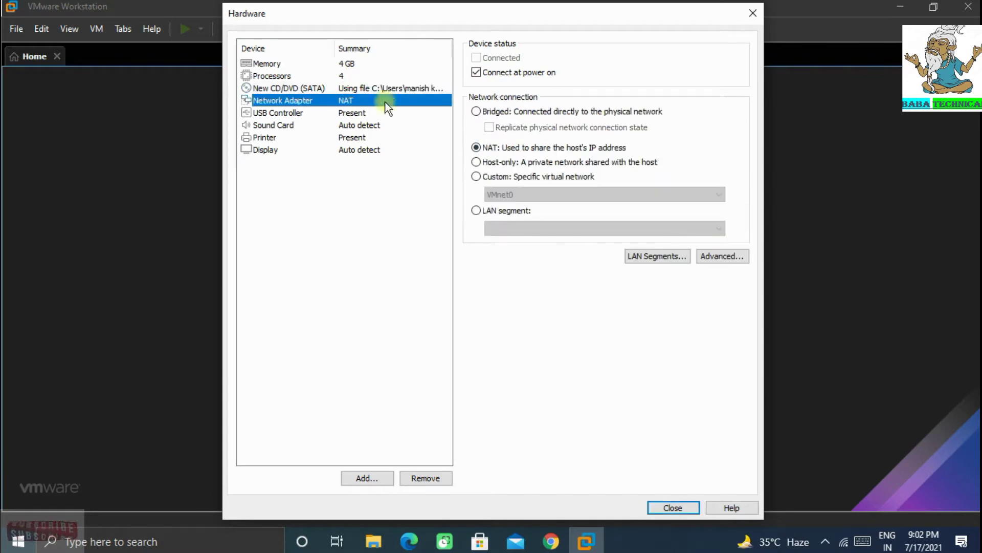
click(496, 111)
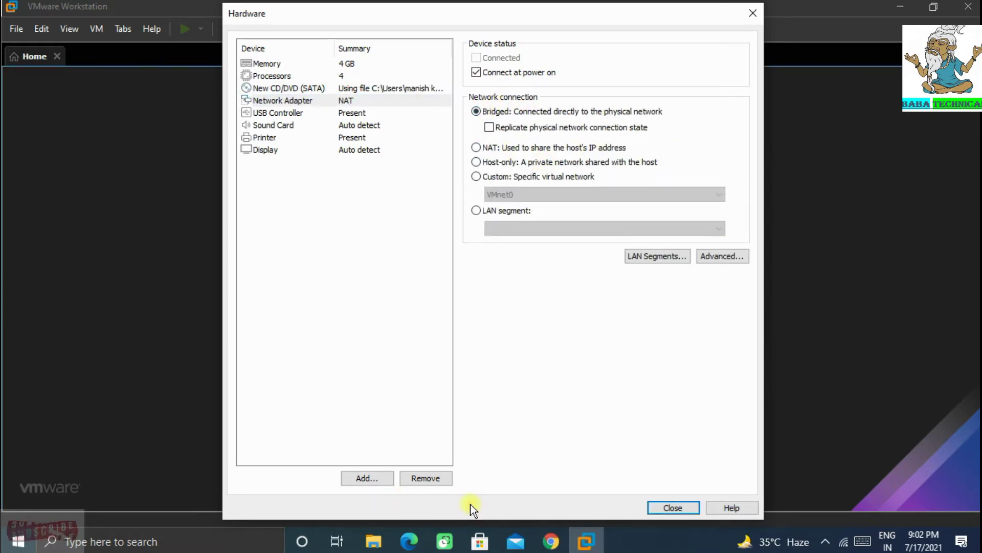
click(669, 507)
click(566, 406)
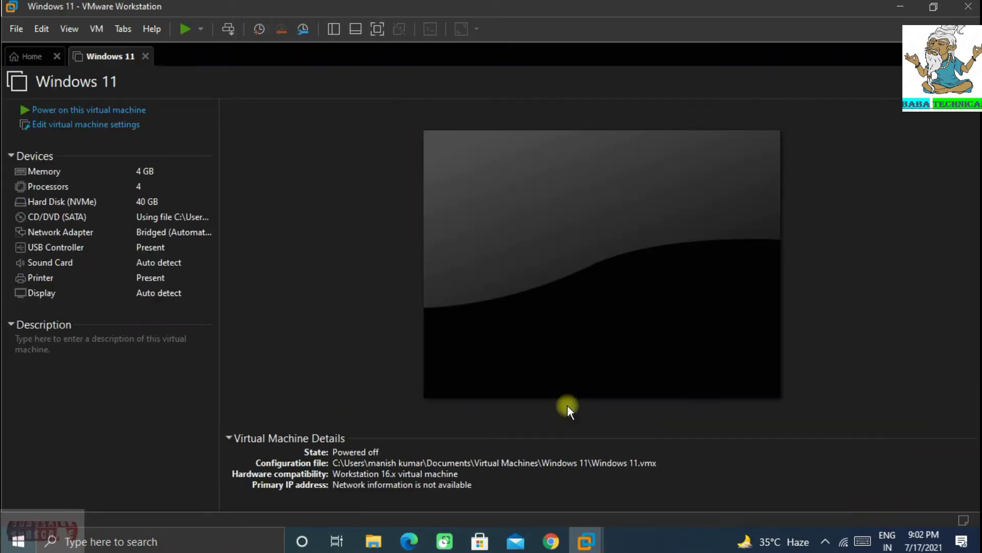
- Power on the Windows 11 VM, boot it from the installer disc, and switch to full screen
click(69, 112)
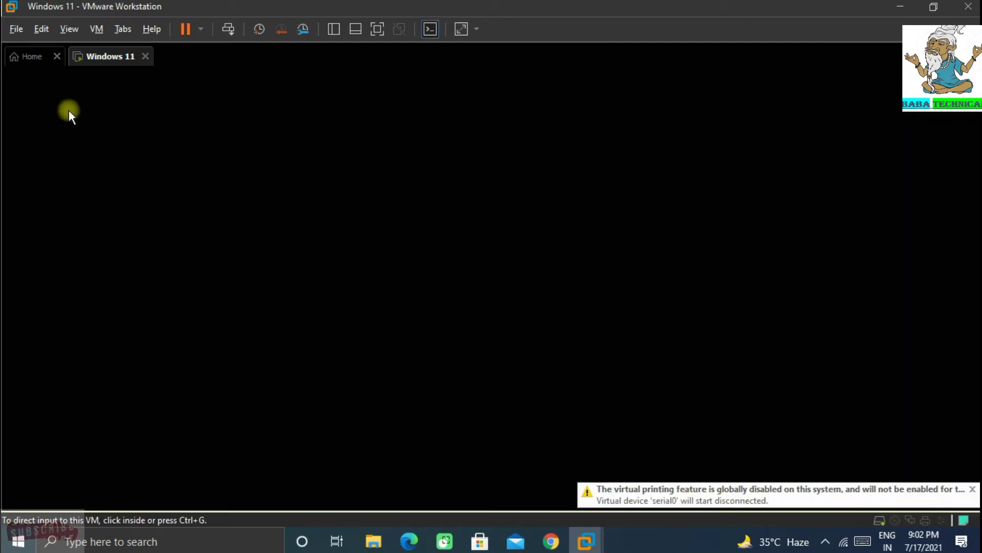
click(493, 279)
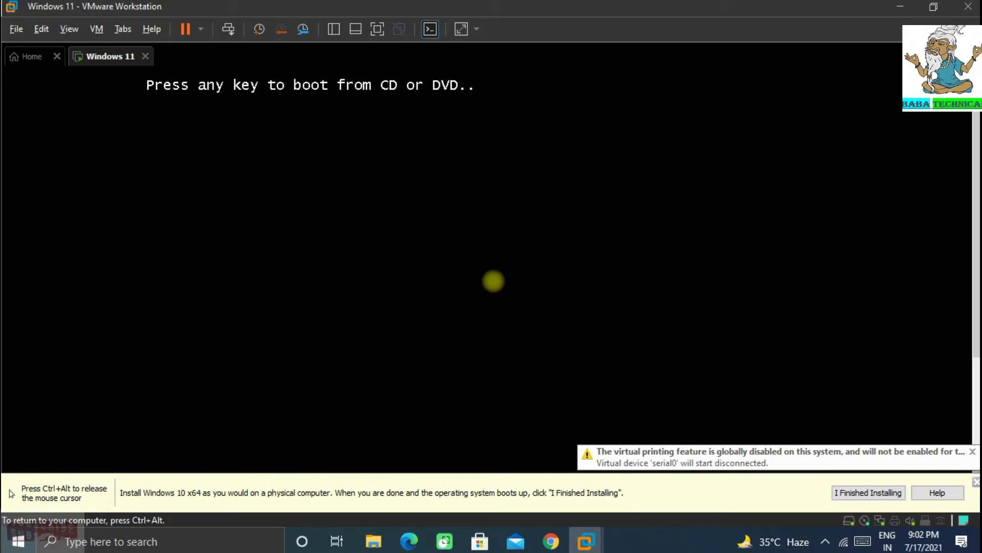
key(Return)
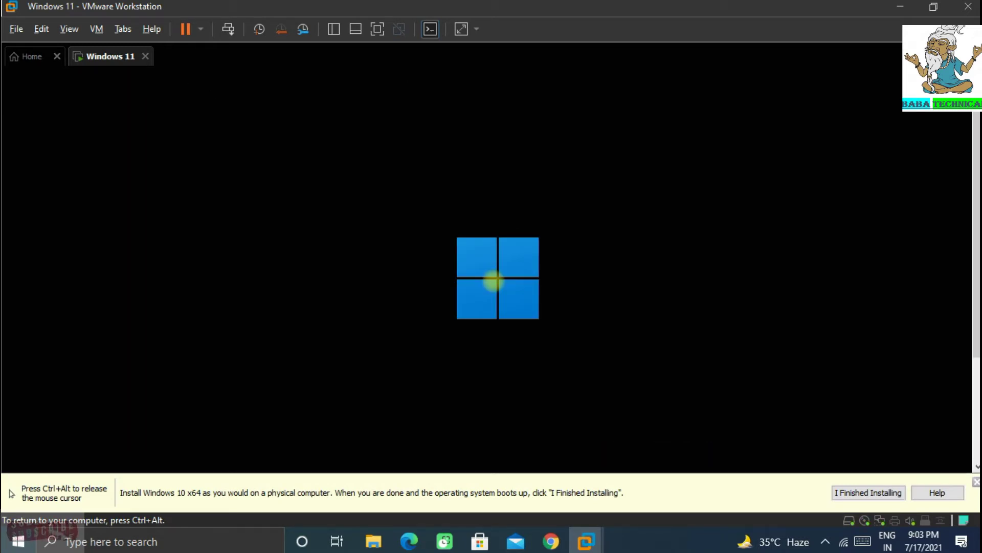
key(ctrl+alt)
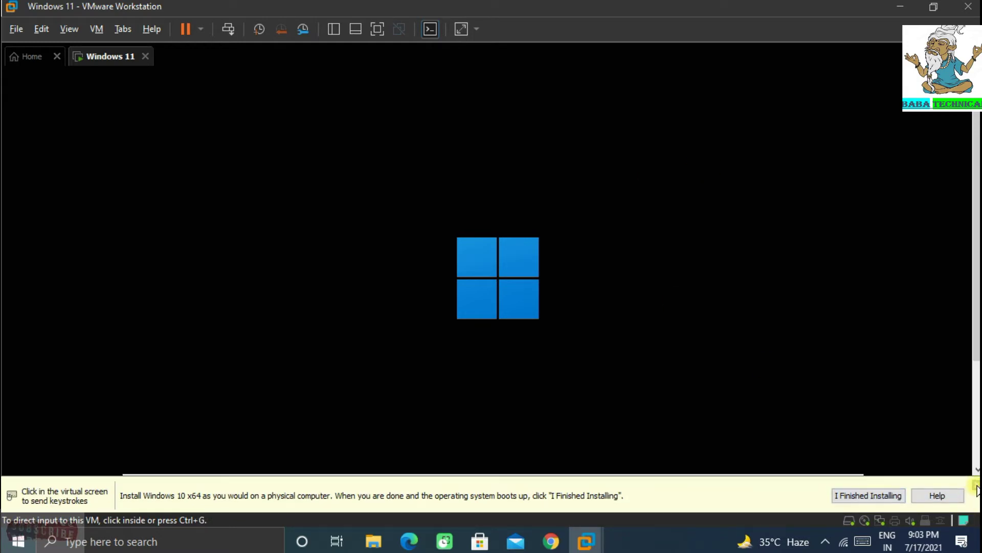
click(377, 29)
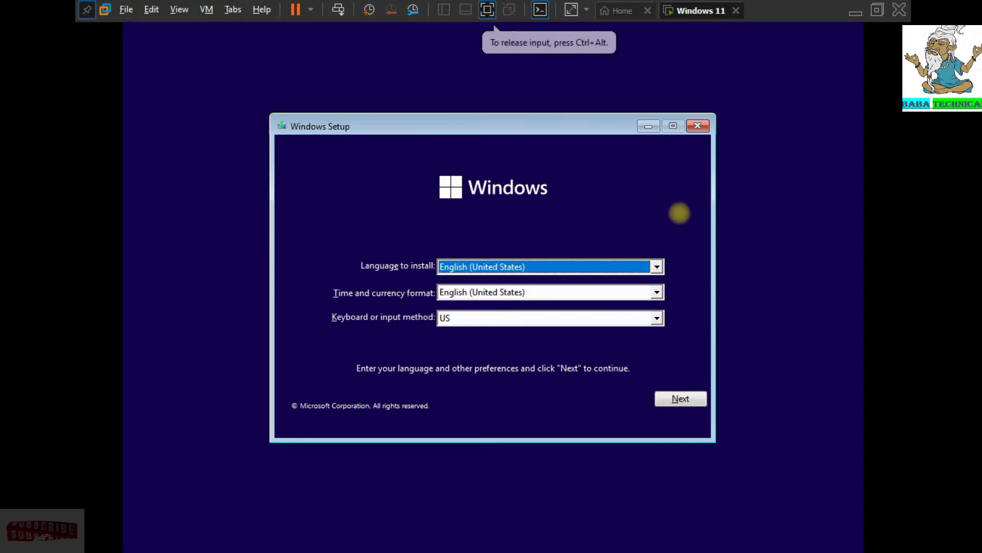
- Accept the language defaults, choose Install now without a product key, and select Windows 11 Pro
click(681, 398)
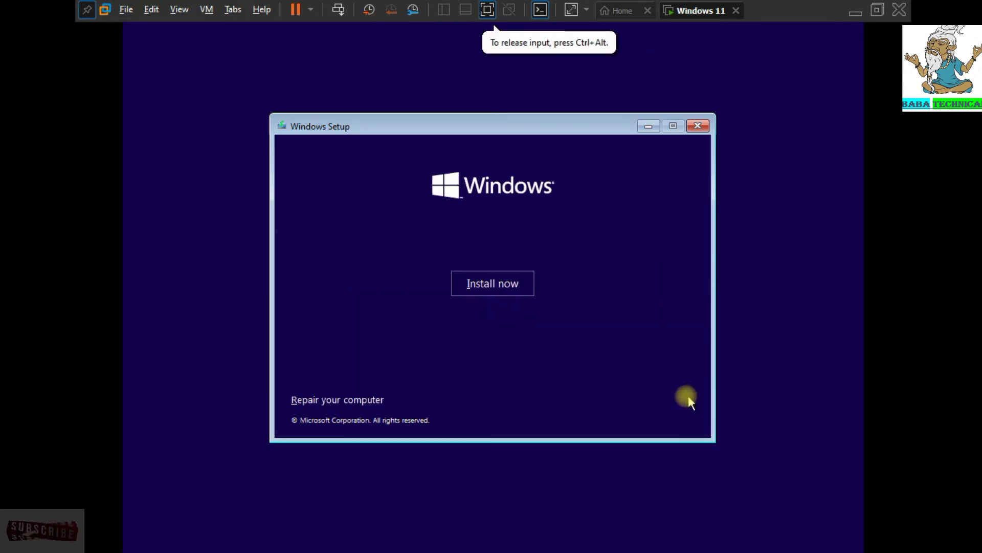
click(501, 278)
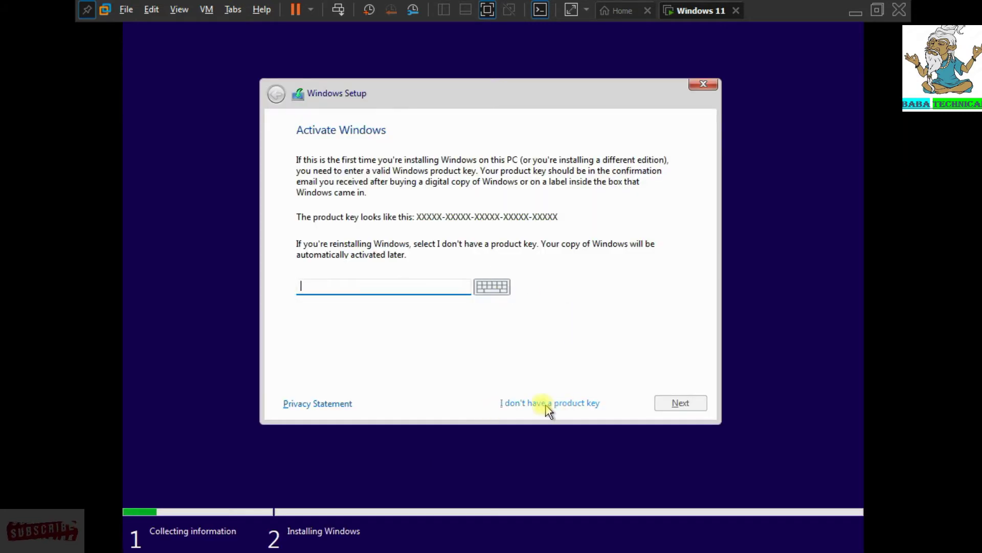
click(561, 404)
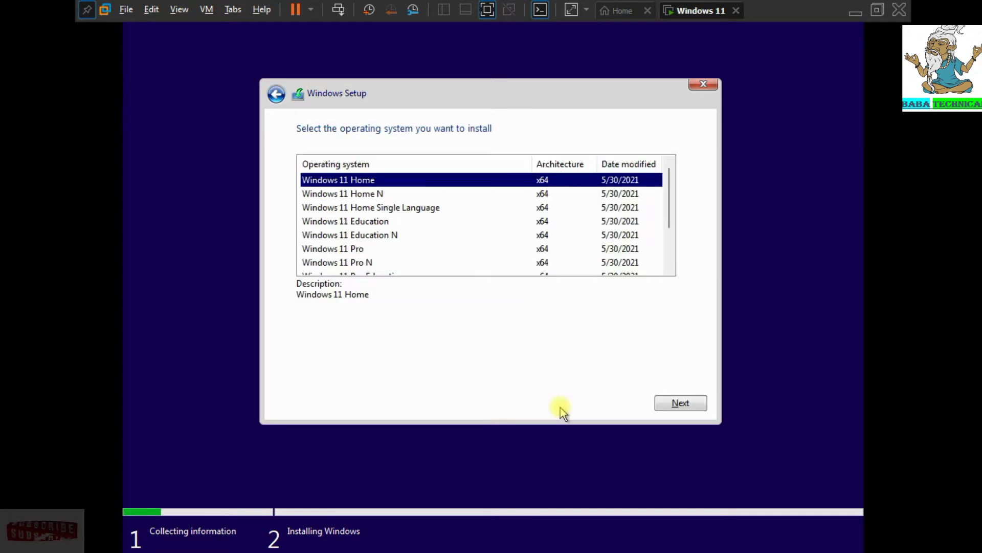
click(348, 248)
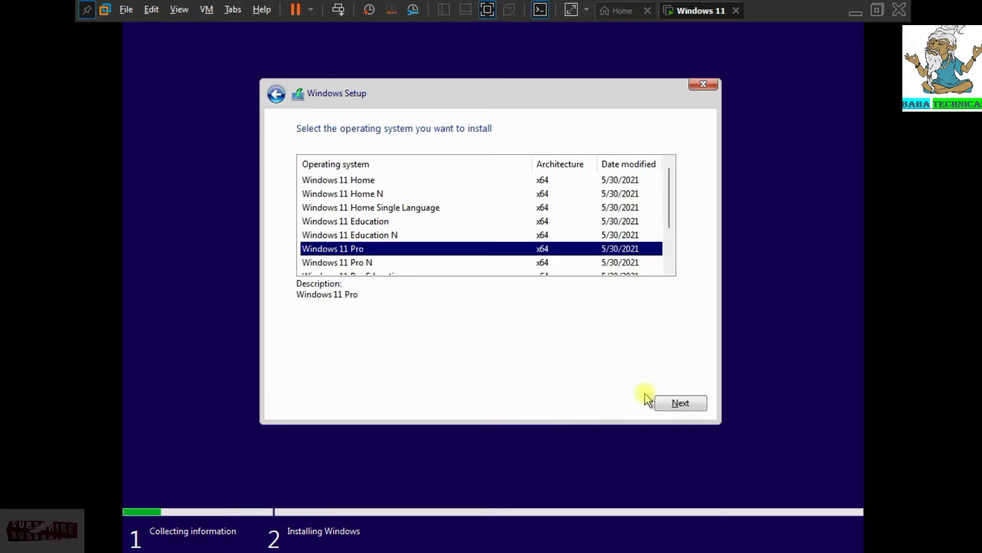
click(683, 405)
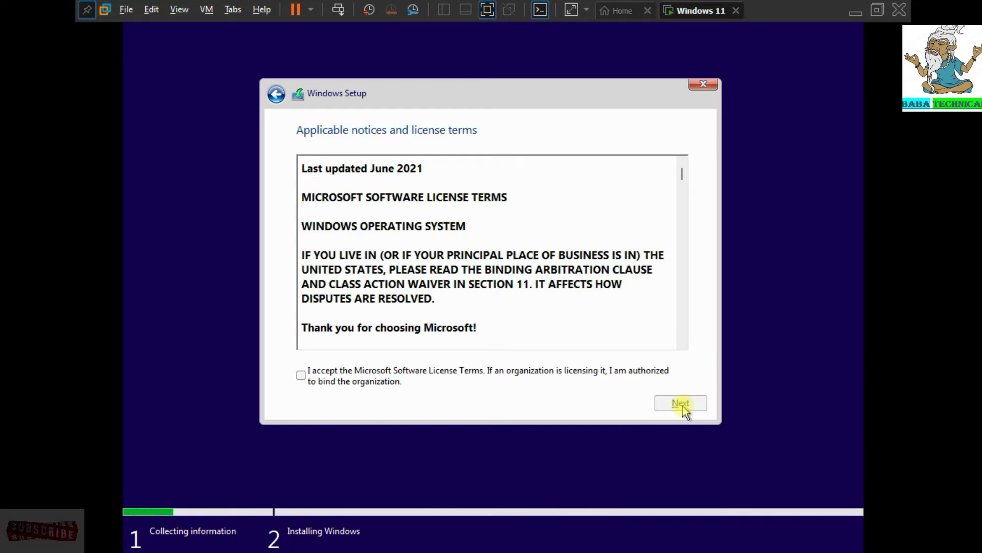
- Accept the license, pick Custom install, create a 40960 MB partition, and install onto the primary partition
click(381, 370)
click(671, 404)
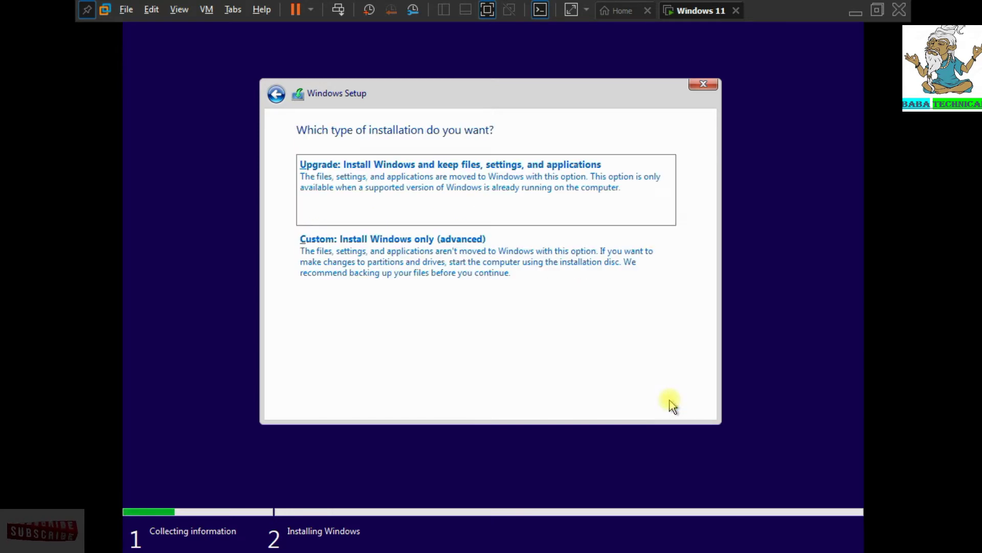
click(432, 258)
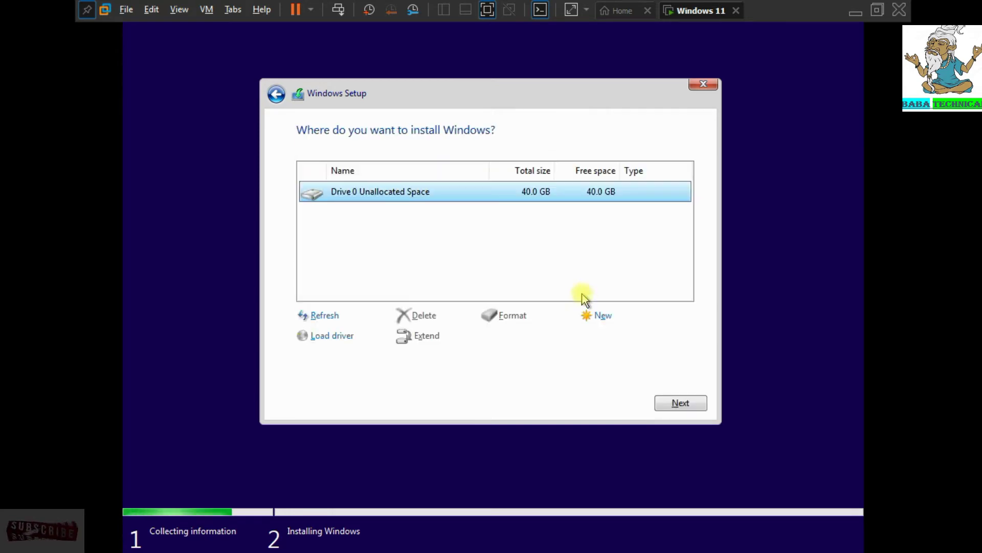
click(606, 317)
click(619, 337)
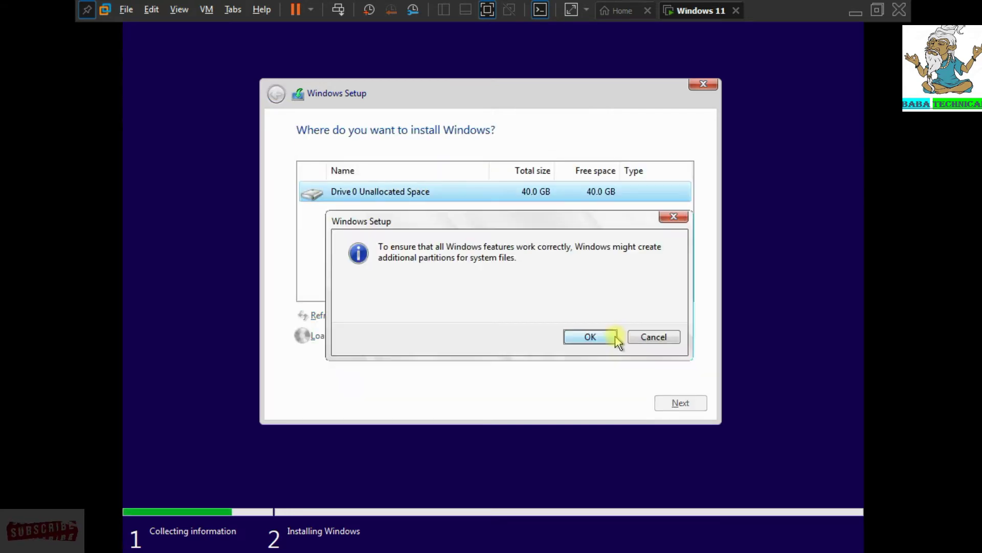
click(600, 338)
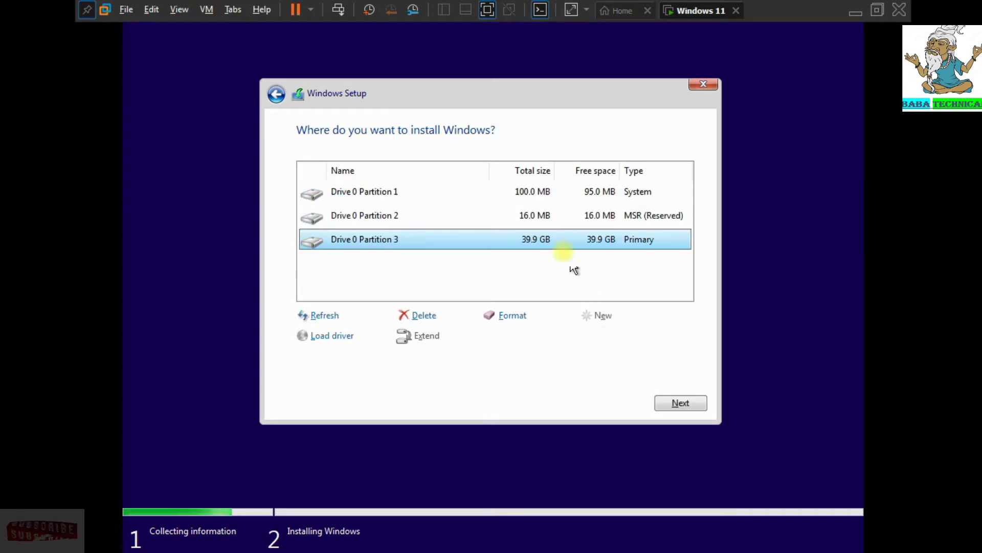
click(677, 403)
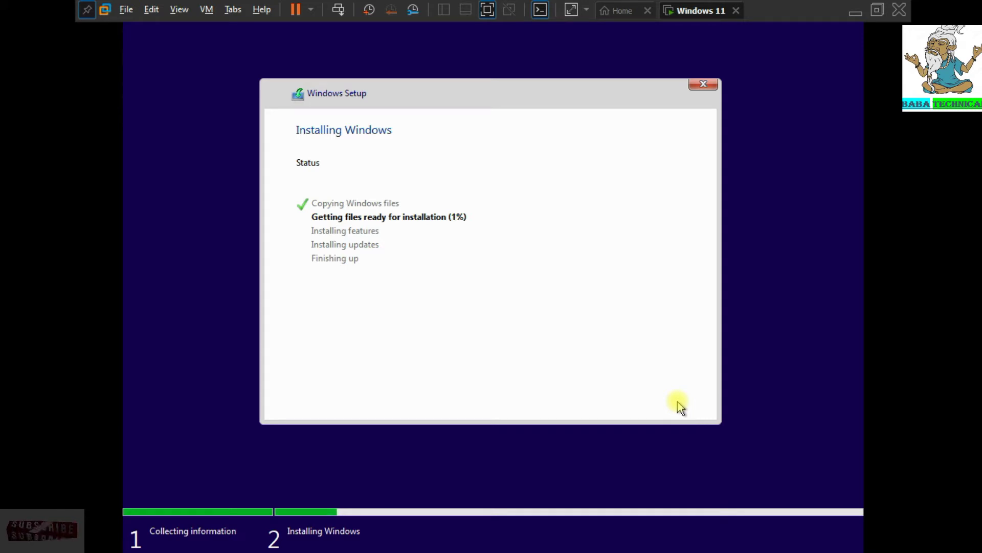
- Exit full screen and return input focus to the VM window
click(487, 10)
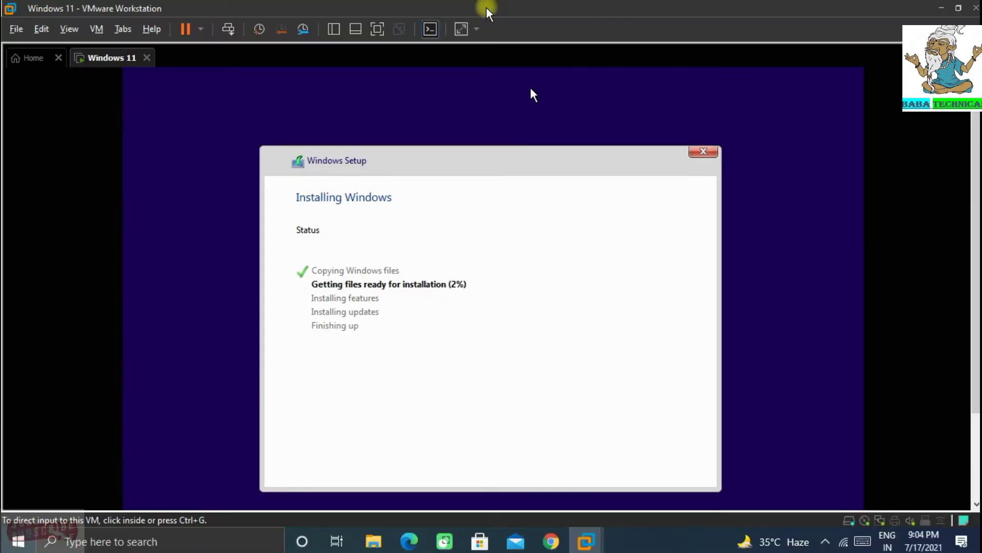
click(810, 197)
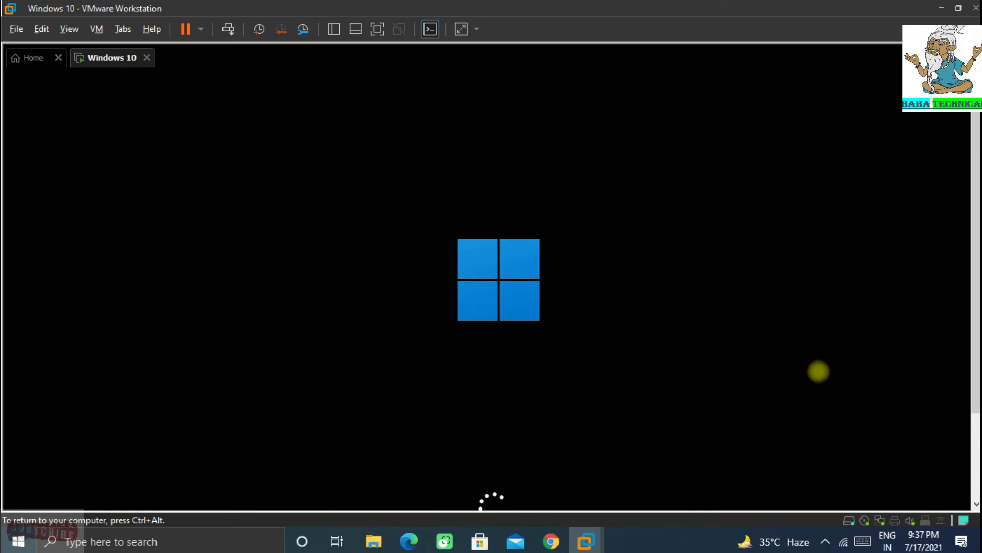
- Toggle the VM between full screen and windowed view while the installation finishes and restarts
key(ctrl+alt)
click(377, 29)
click(493, 346)
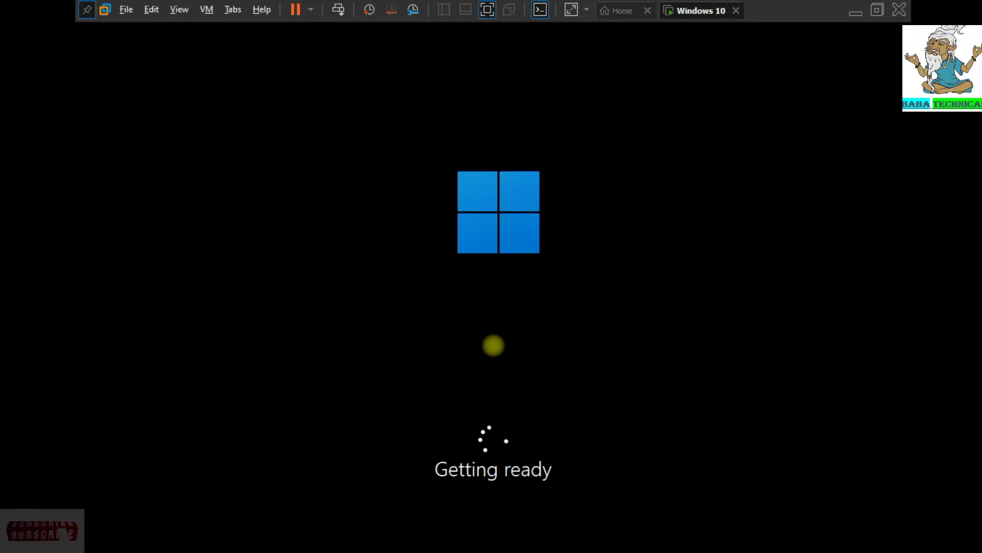
click(487, 9)
click(826, 542)
right_click(780, 482)
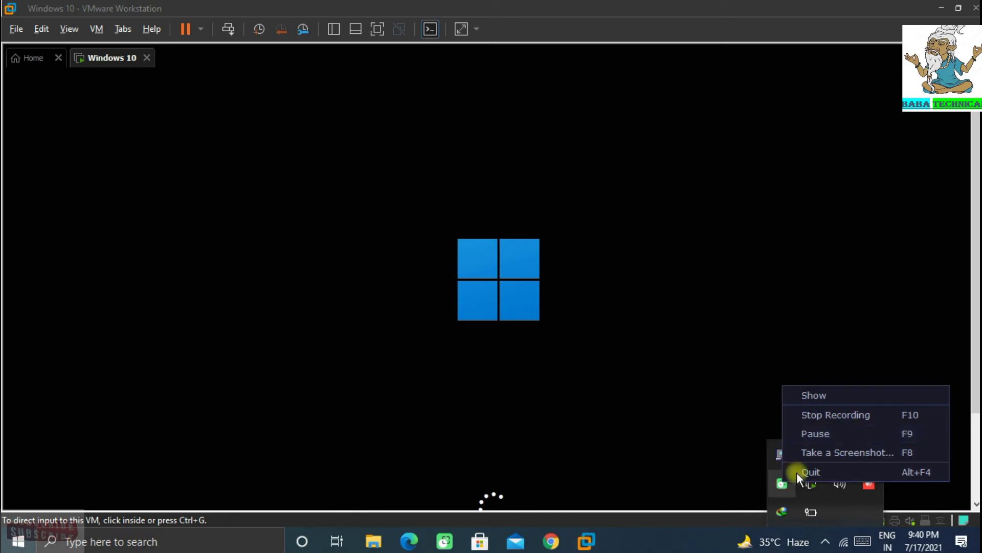
click(815, 433)
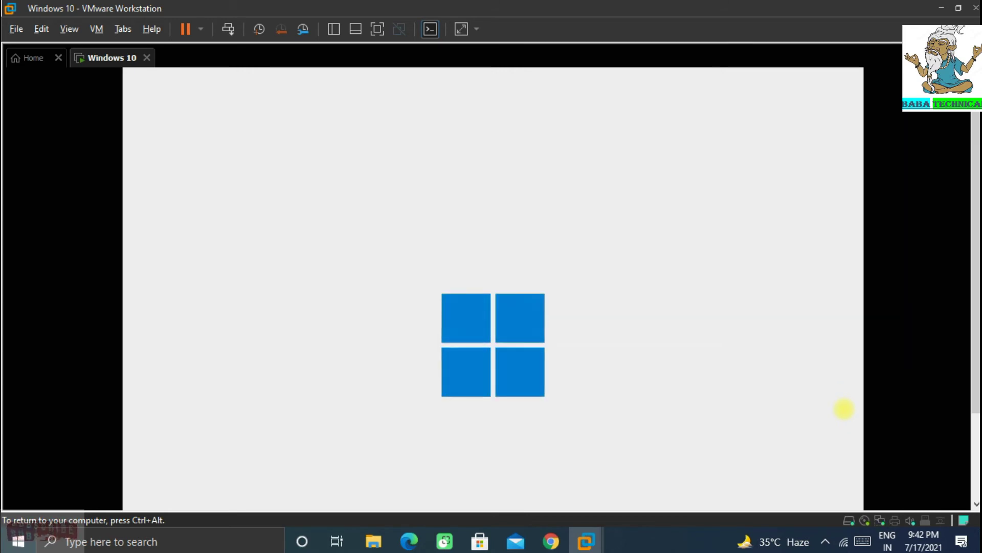
- Switch the VM between full screen and windowed view while the region screen loads
key(ctrl+alt)
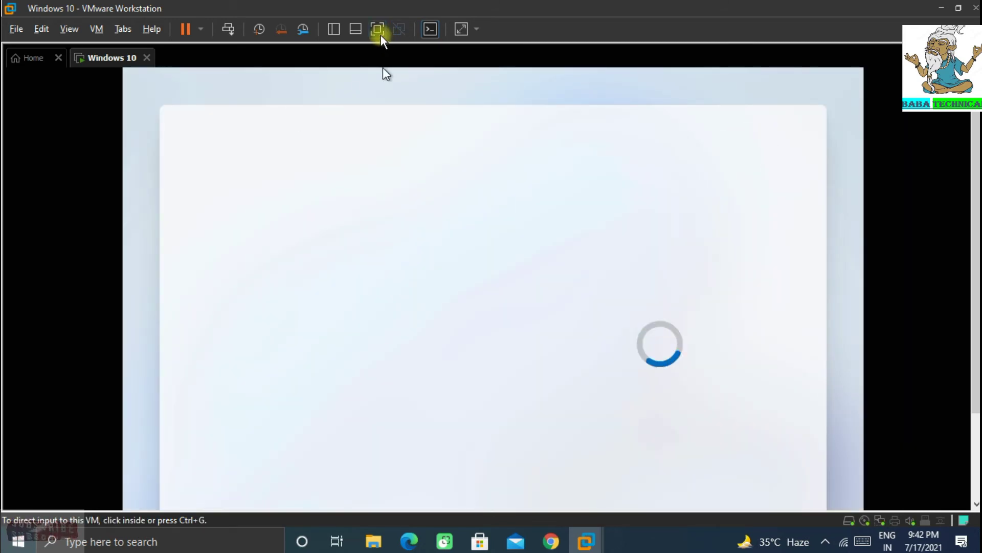
click(378, 31)
drag(789, 407, 789, 260)
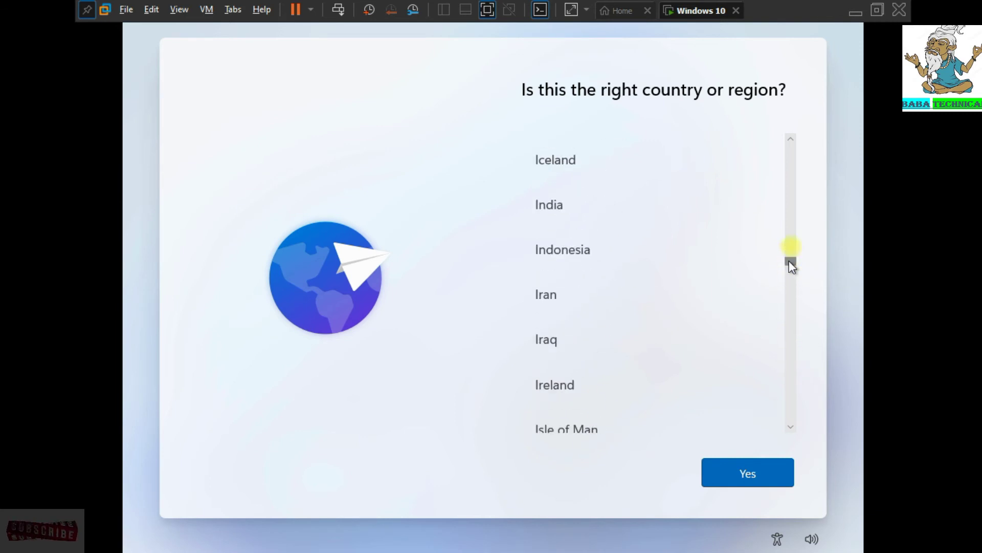
click(487, 10)
click(826, 542)
right_click(787, 484)
click(822, 433)
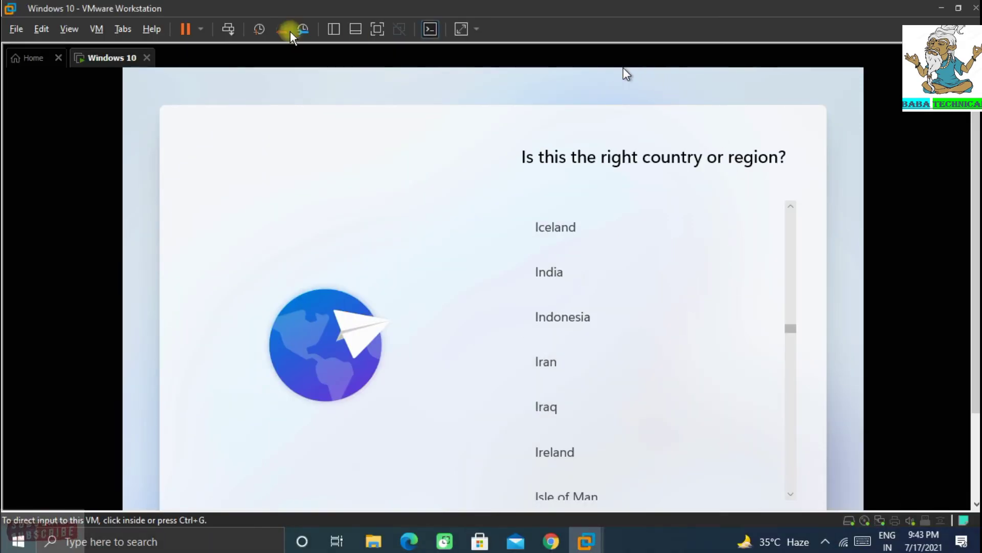
- In full screen, set region India and keyboard English (India), skipping a second layout
click(377, 29)
click(651, 212)
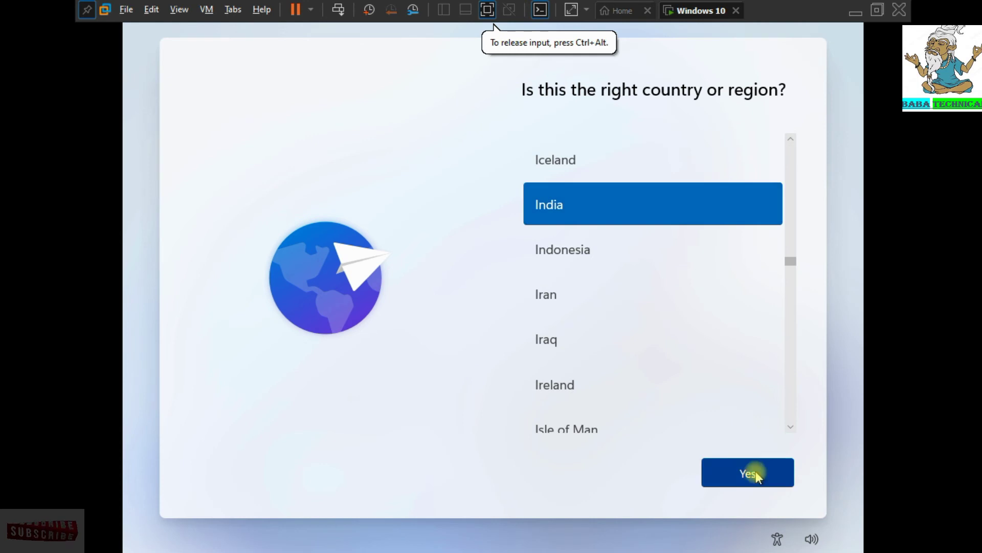
click(757, 471)
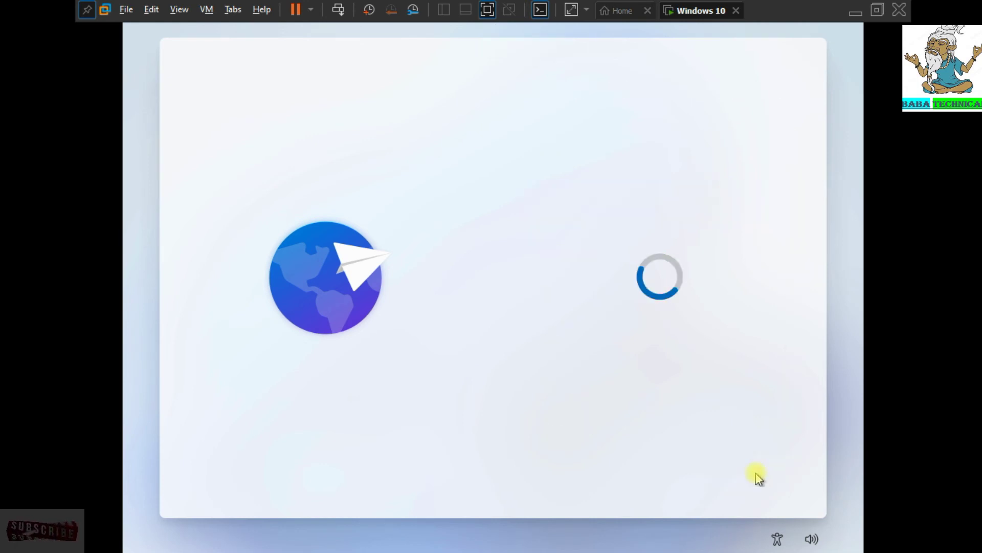
click(588, 297)
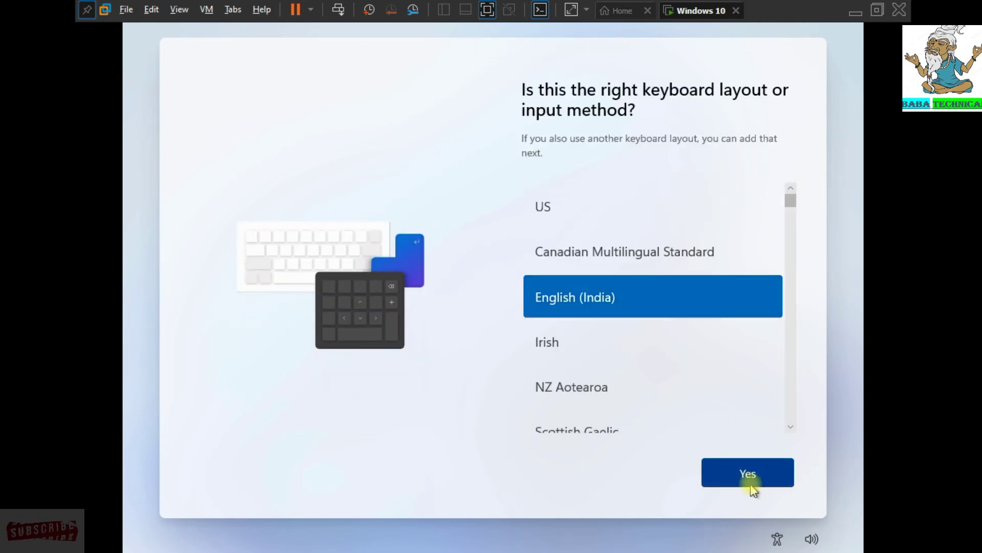
click(751, 484)
click(750, 483)
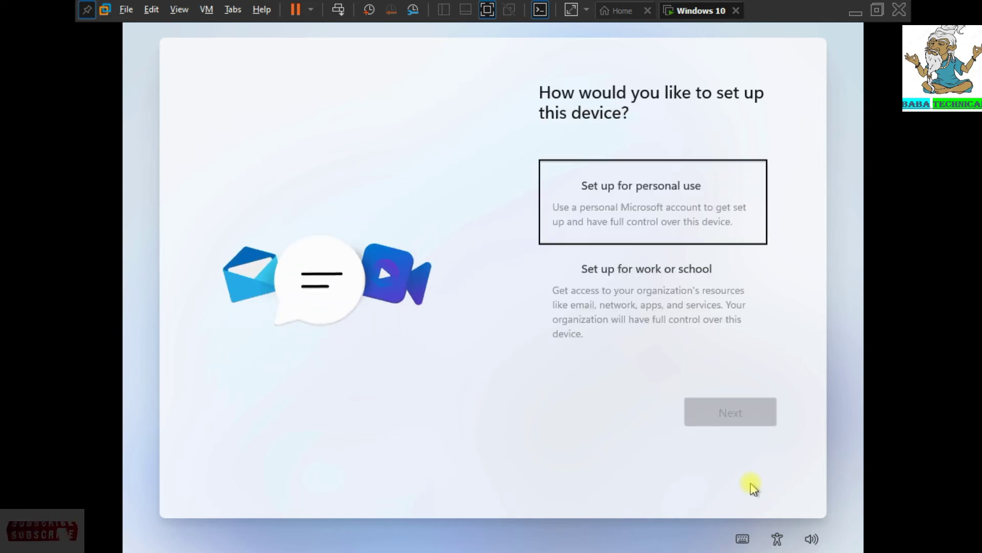
- Choose personal use, then select Sign-in options > Offline account and skip the Microsoft account offer
click(636, 205)
click(746, 417)
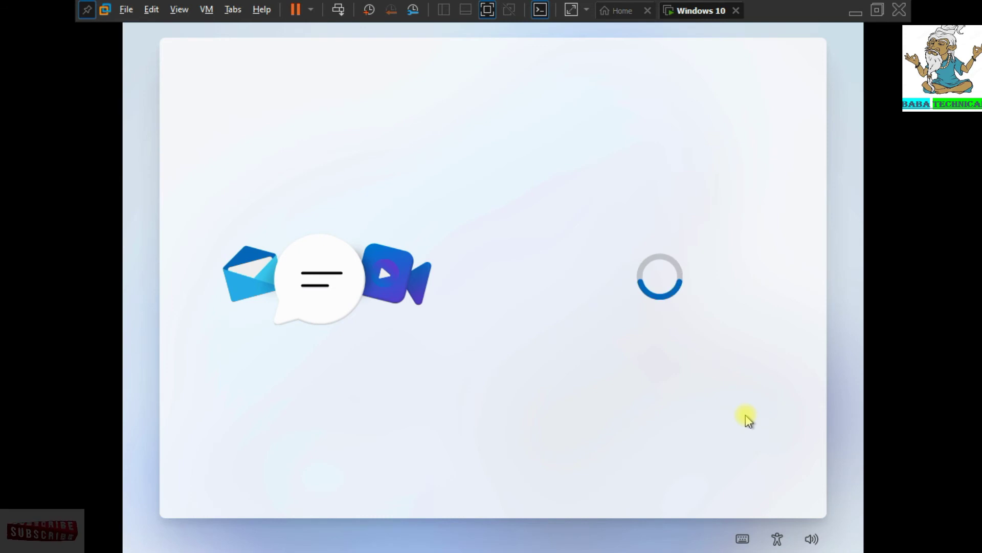
click(736, 468)
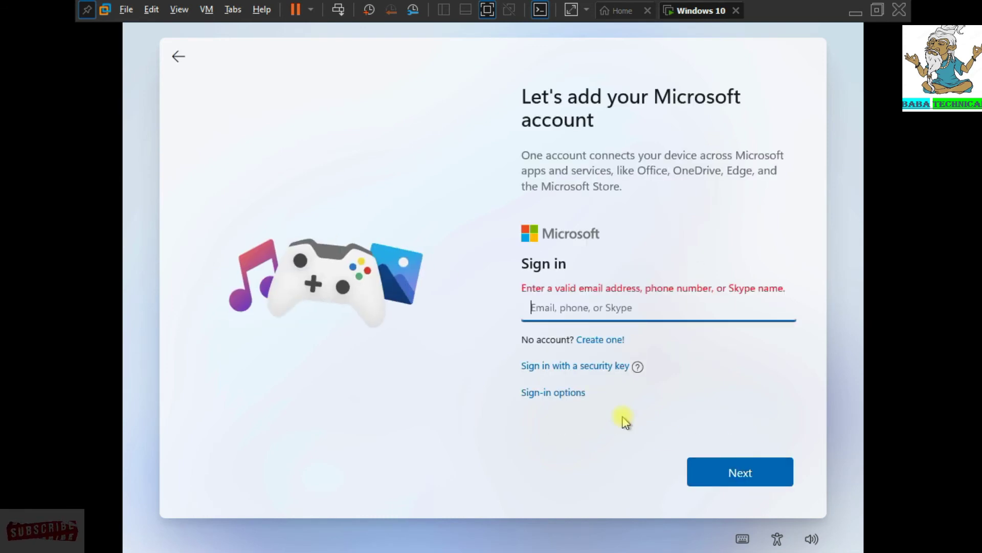
click(562, 392)
click(740, 472)
click(561, 339)
click(617, 332)
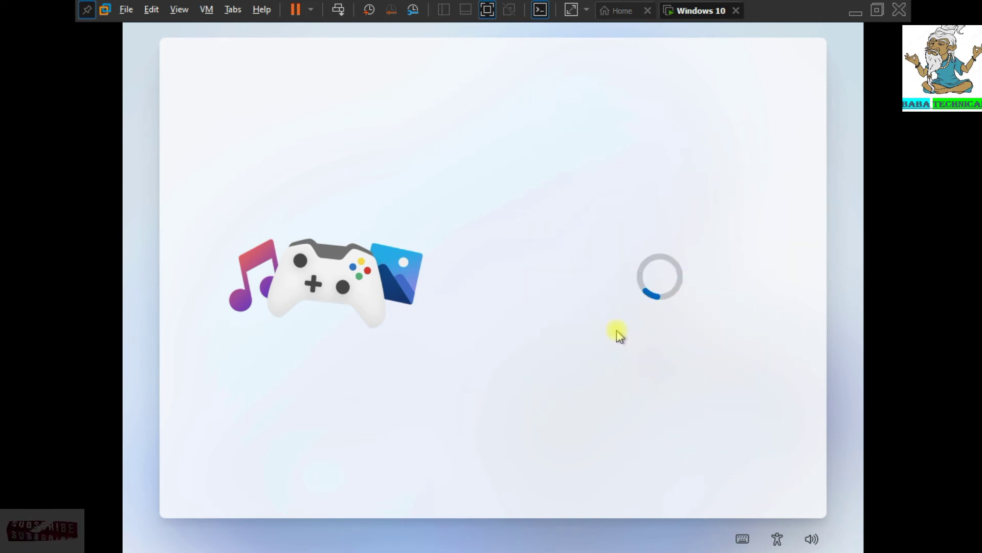
click(653, 469)
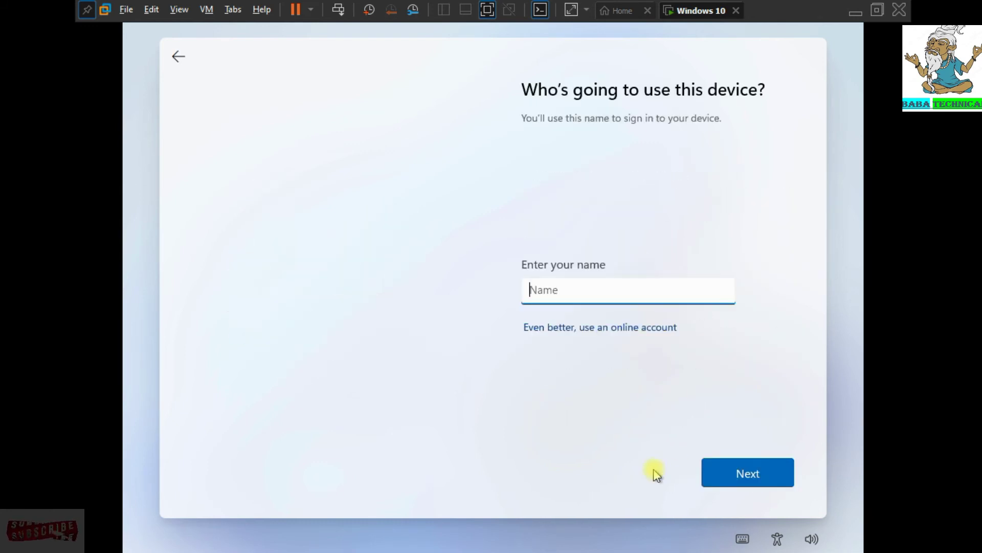
- Enter the local account's user name, then set and confirm its password
text(Manish kumar)
click(743, 476)
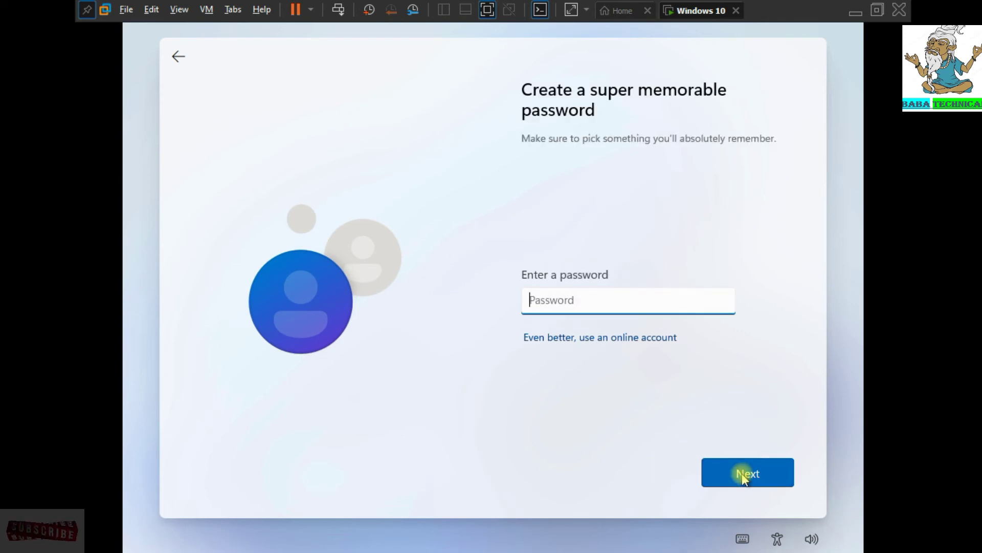
click(742, 476)
click(743, 476)
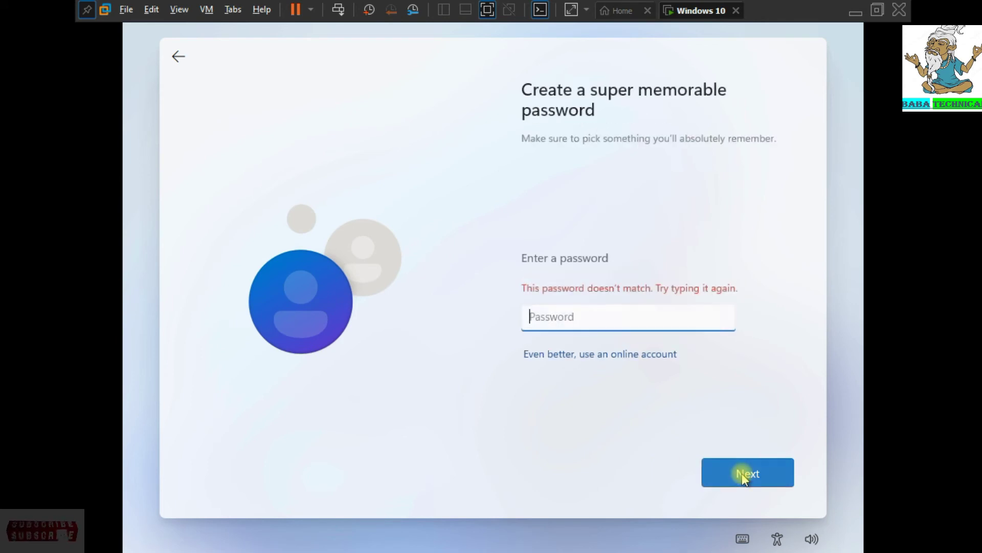
click(743, 476)
click(743, 476)
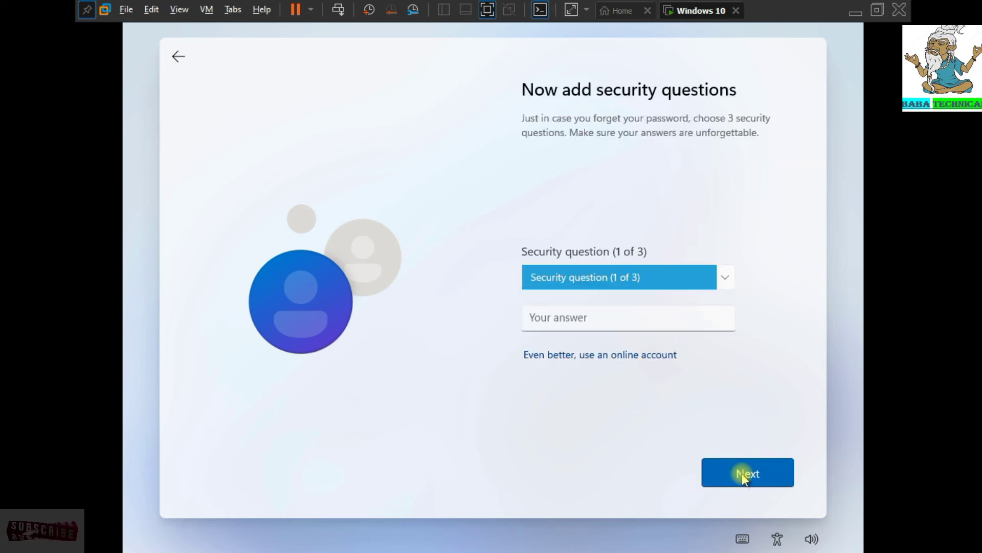
- Set the first security question to the first pet's name and enter its answer
click(571, 318)
key(BackSpace)
key(BackSpace)
click(639, 274)
click(629, 287)
click(723, 466)
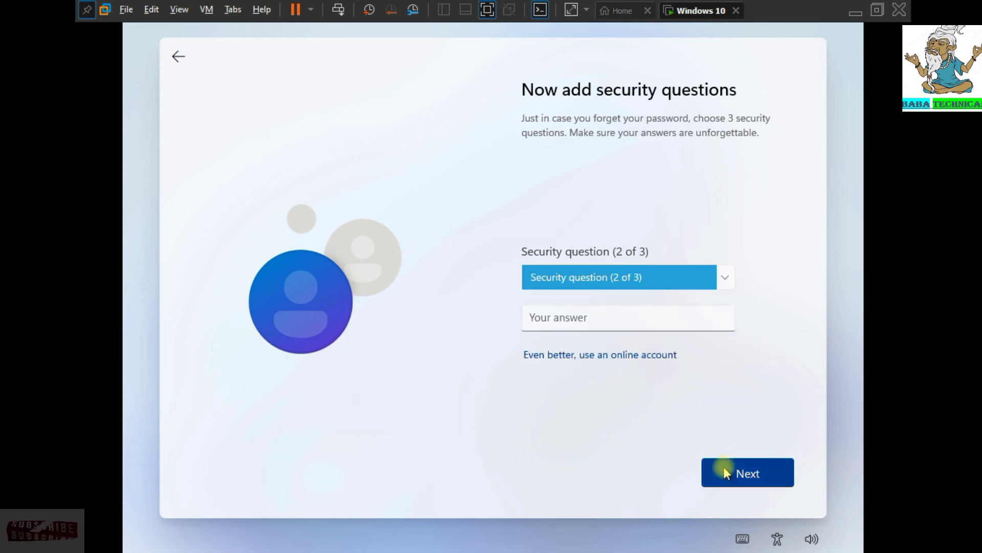
- Set the city and childhood nickname security questions with their answers, then continue
click(704, 278)
click(689, 294)
click(674, 317)
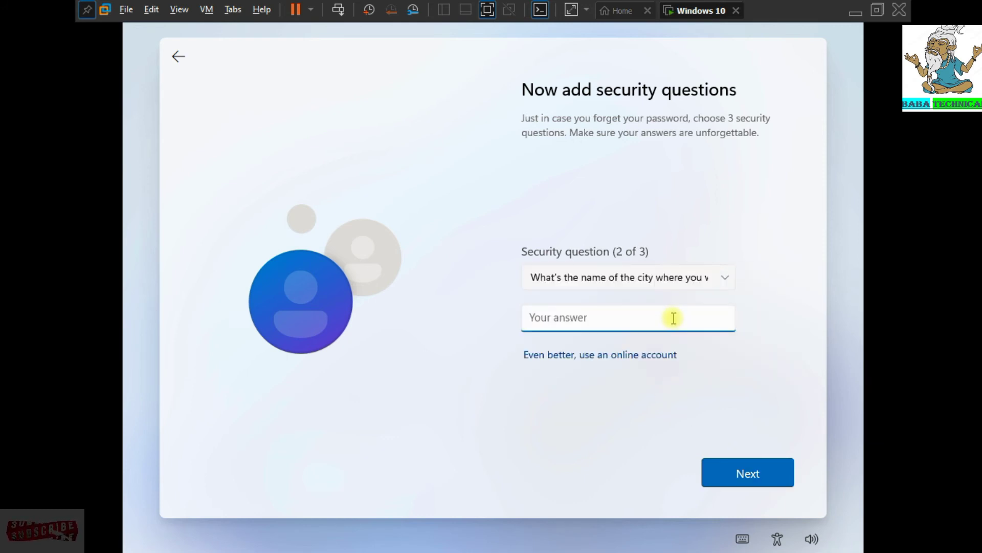
click(736, 467)
click(695, 277)
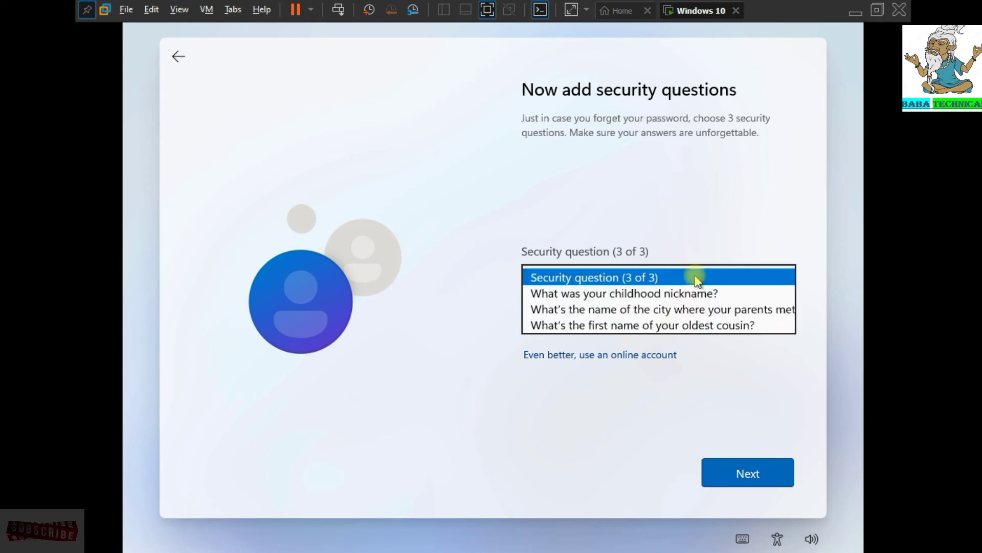
click(690, 287)
click(662, 322)
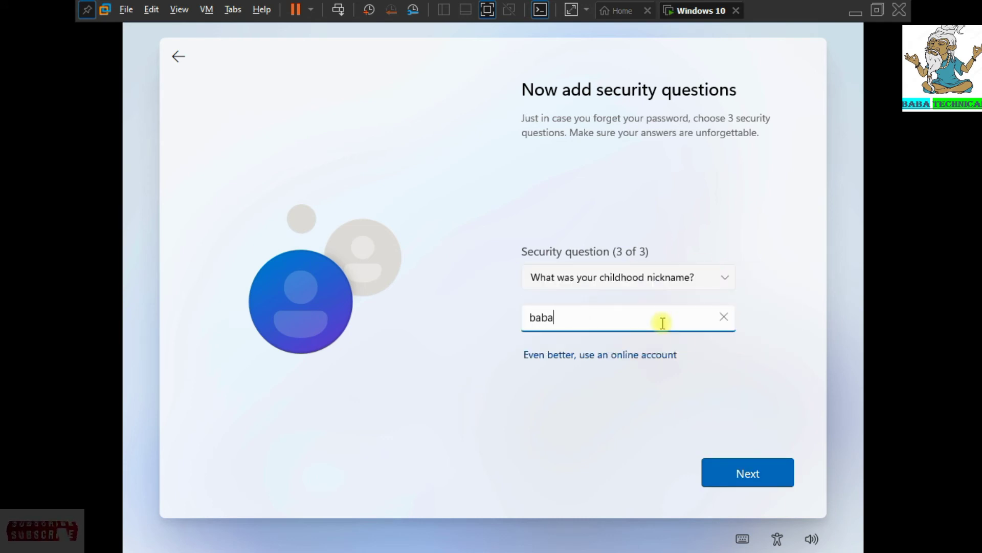
click(721, 461)
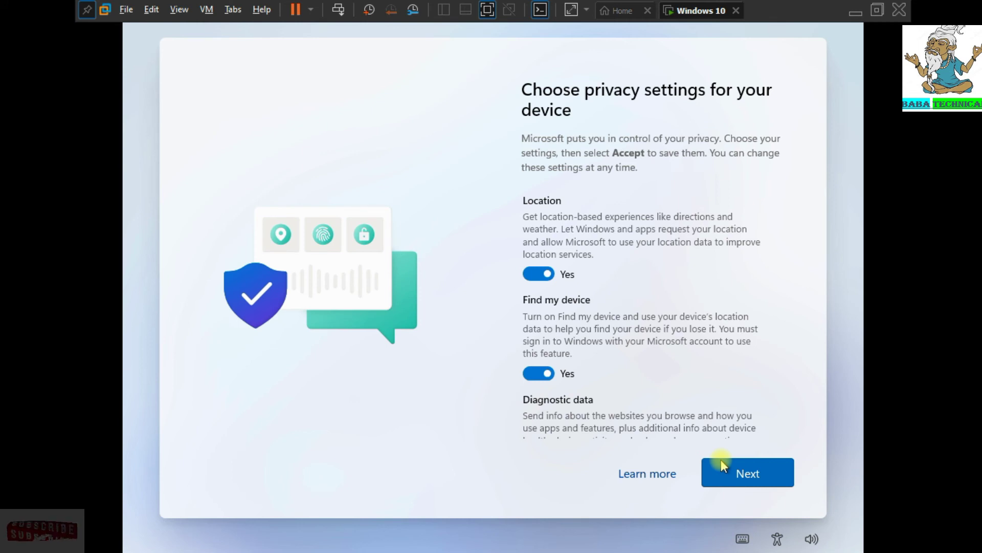
- Go through the privacy settings pages to accept them and let Windows setup finish
click(730, 465)
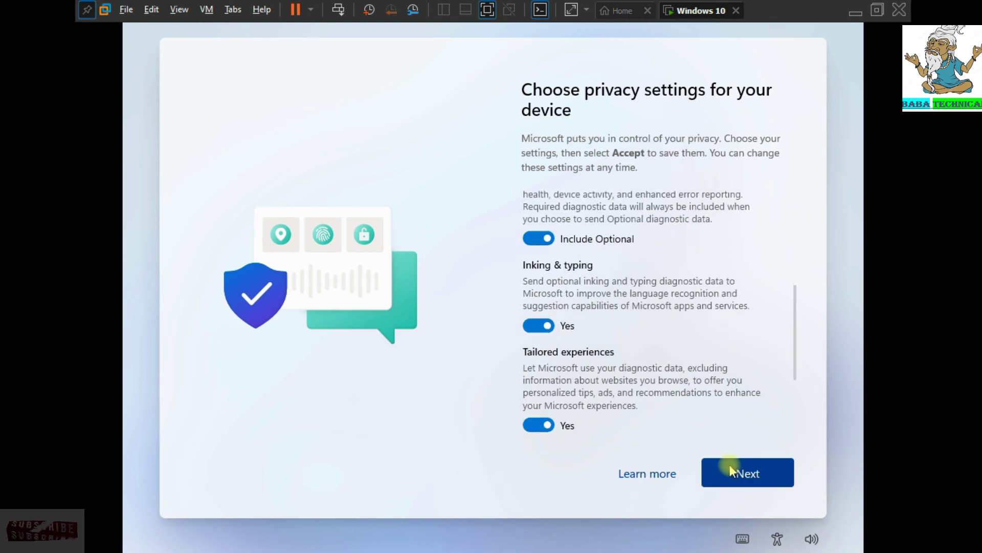
click(729, 465)
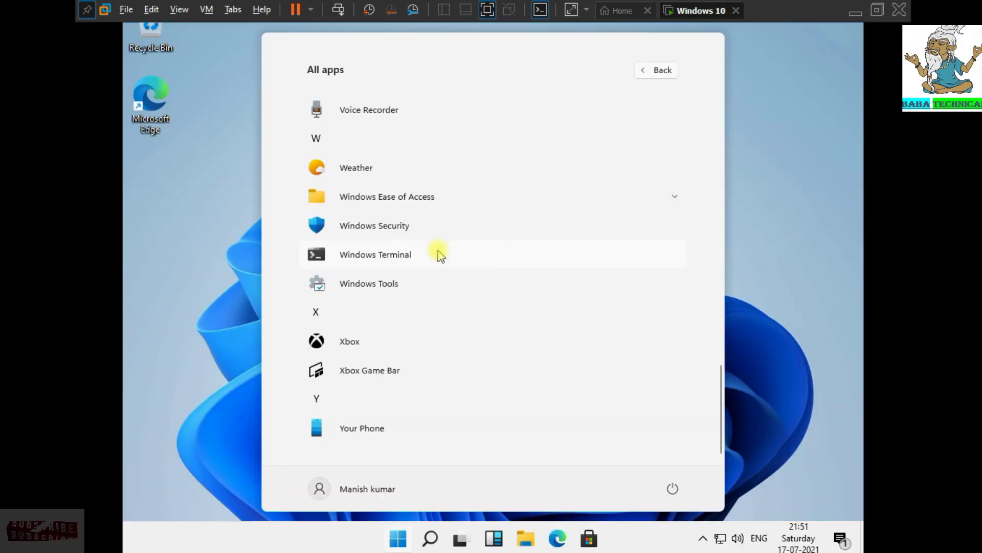
- Close the Start menu's All apps list and refresh the desktop twice
scroll(439, 254, up, 15)
click(768, 244)
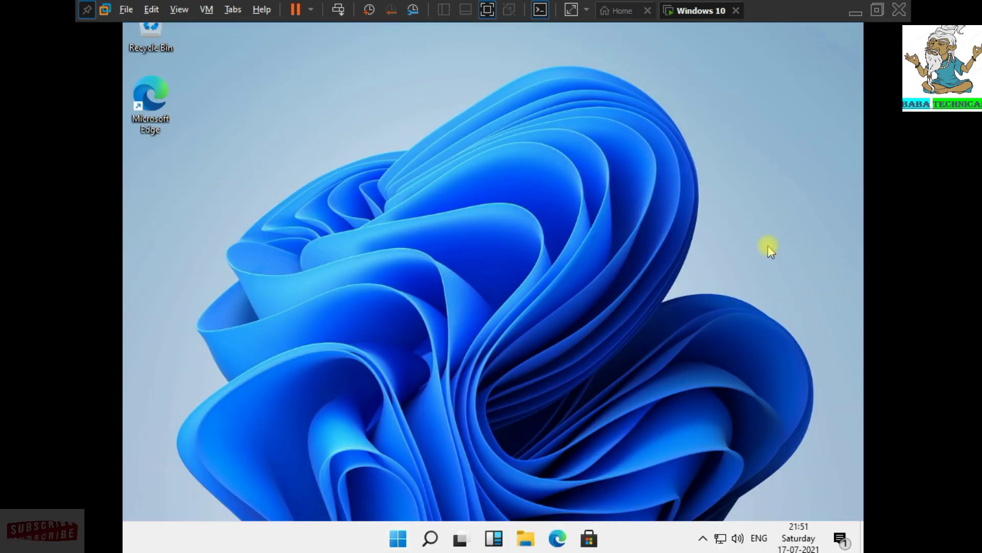
right_click(520, 201)
click(565, 245)
right_click(491, 84)
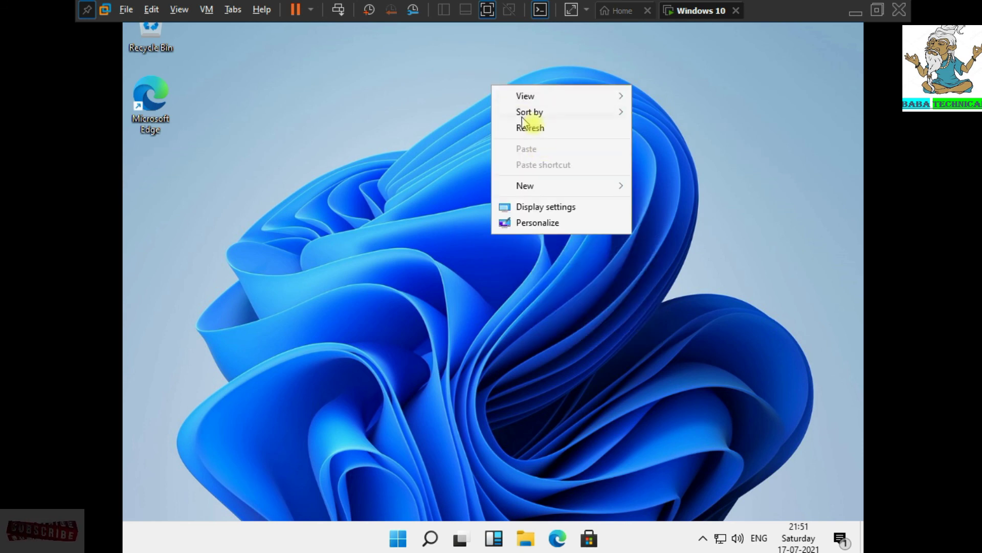
click(551, 132)
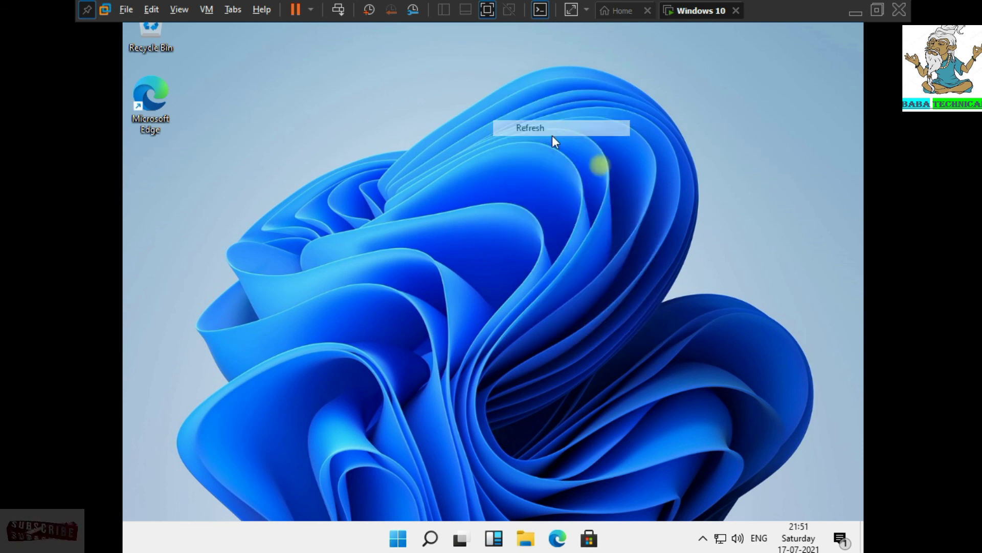
- Show the hidden notification-area icons, refresh the desktop, and open File Explorer at Quick access
click(704, 537)
right_click(550, 259)
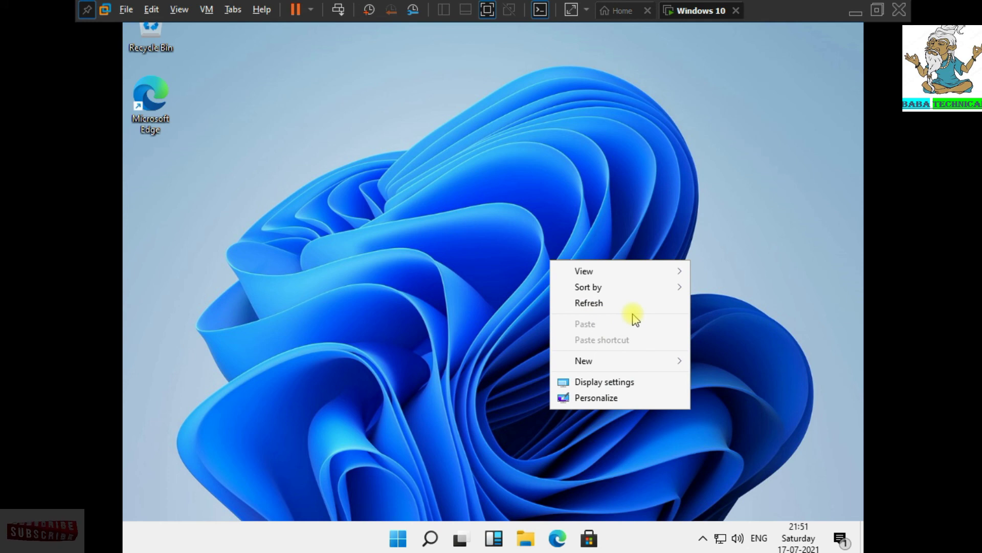
click(610, 302)
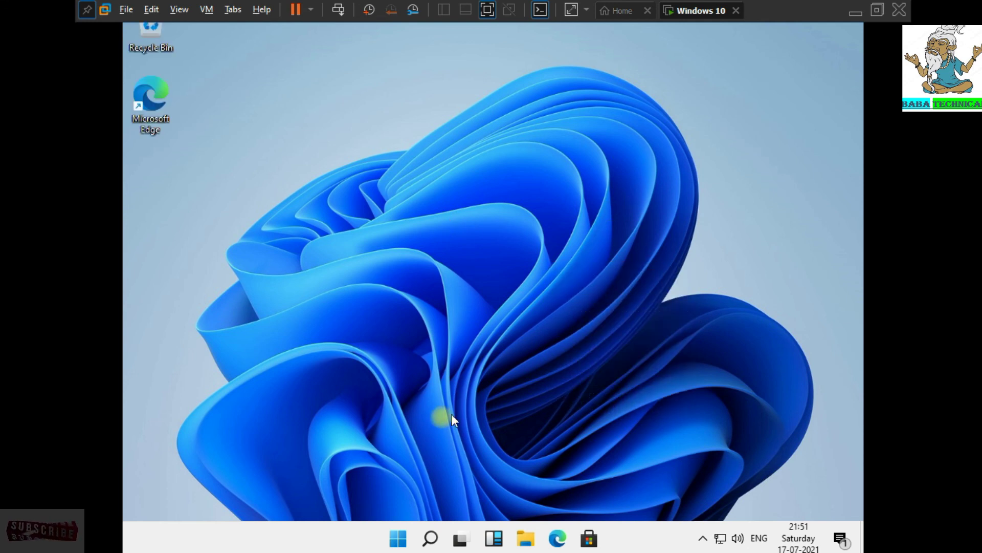
click(521, 541)
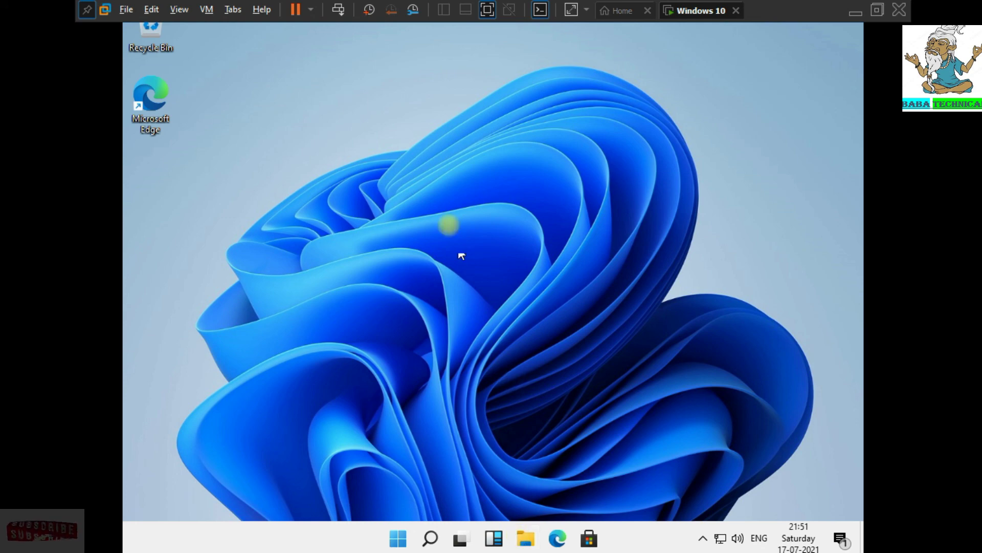
right_click(449, 225)
click(499, 267)
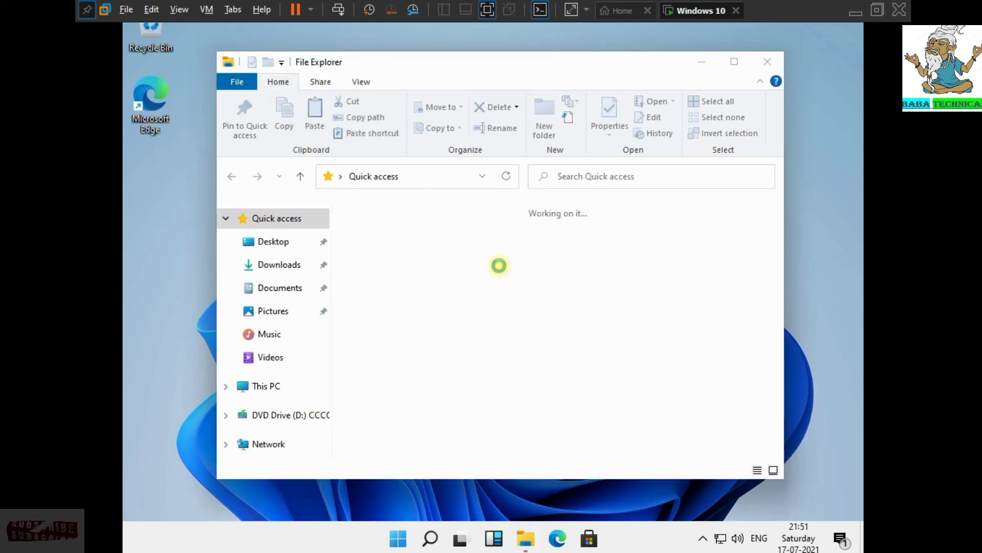